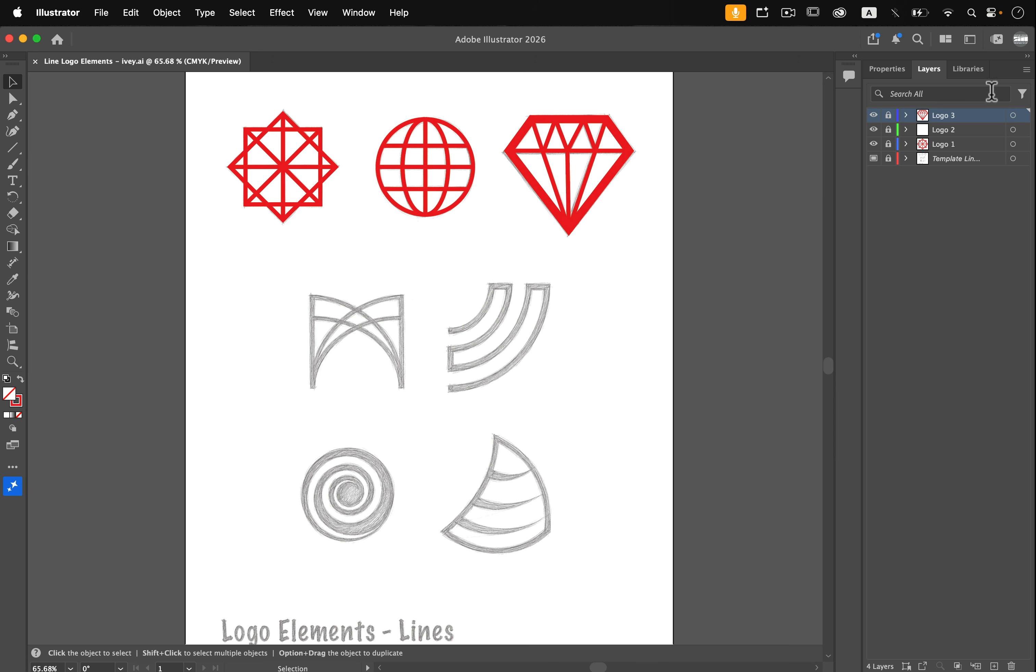
- Create a new layer above Logo 3 and name it Logo 4
{"action": "left_click", "coordinate": [995, 666]}
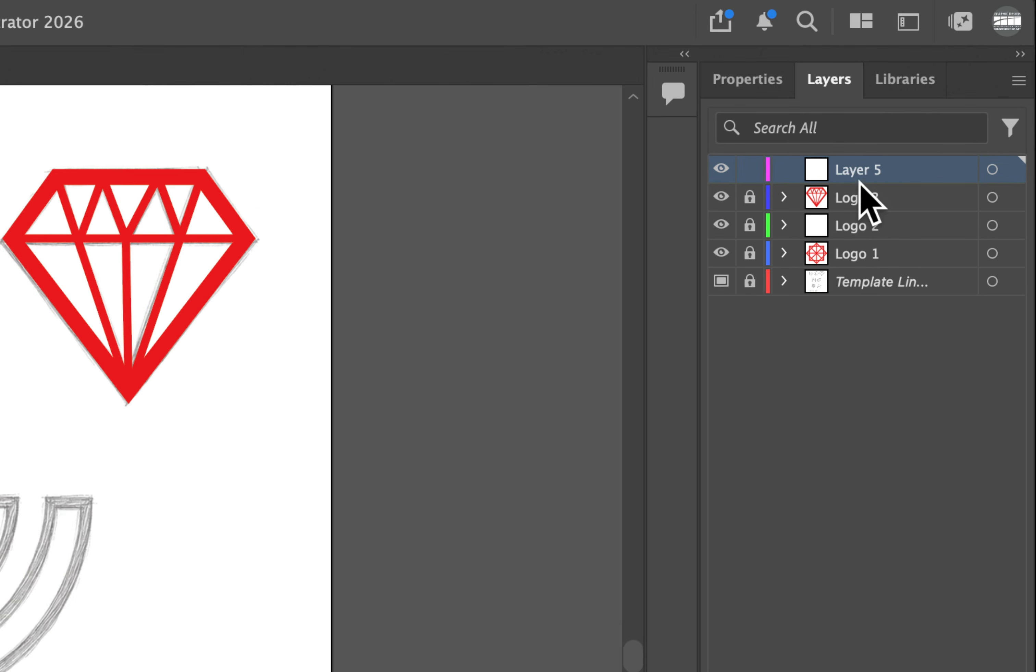
{"action": "double_click", "coordinate": [859, 170]}
{"action": "type", "text": "L"}
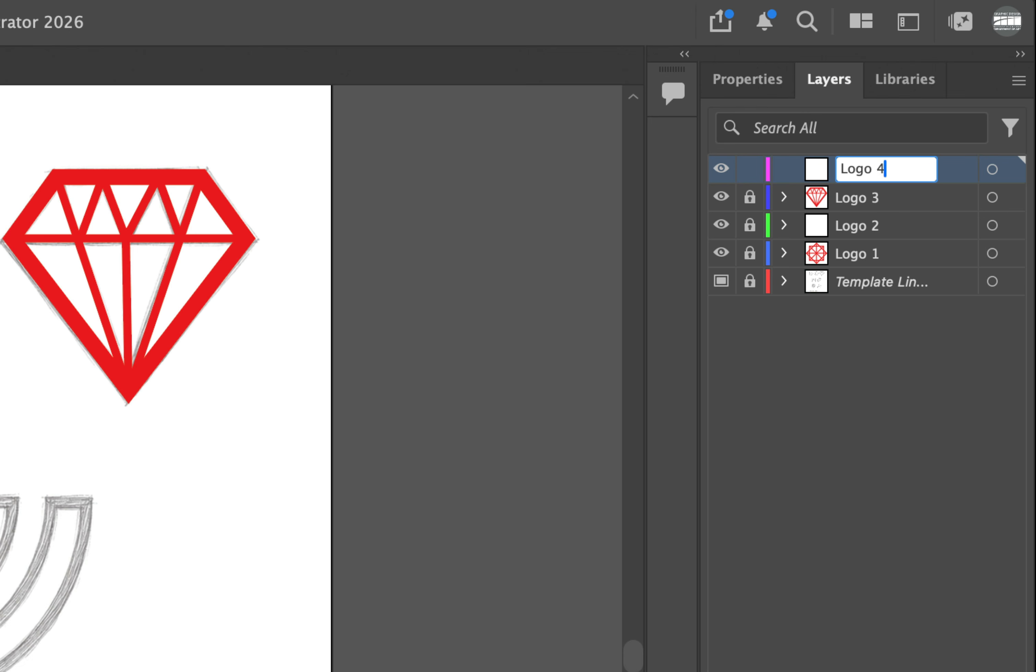
{"action": "type", "text": "ogo 4"}
{"action": "key", "text": "Return"}
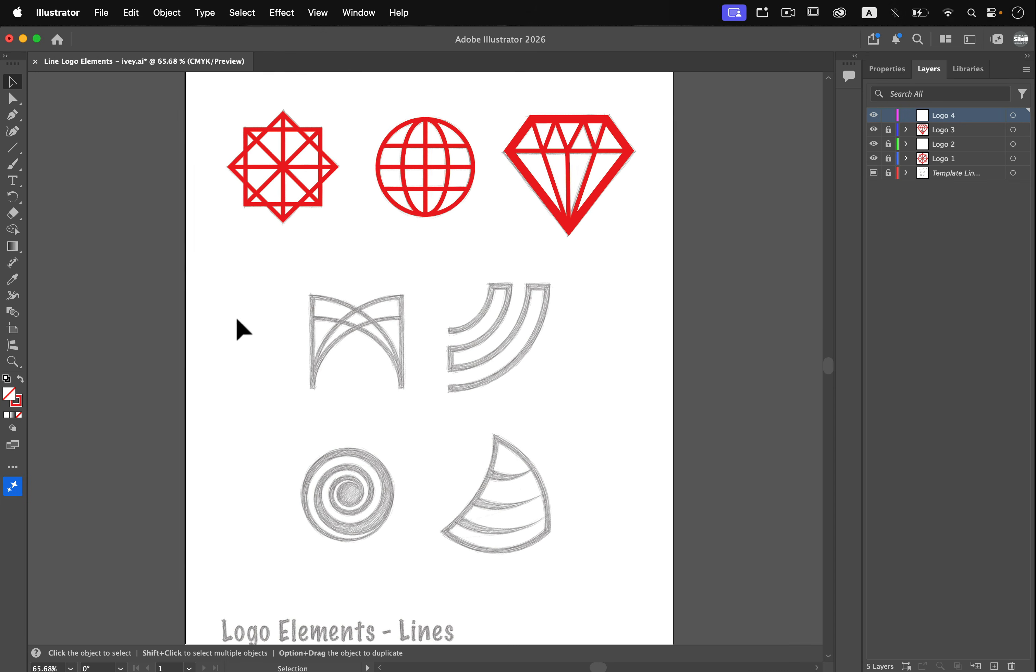
- Draw a straight vertical line about 1.585 in tall over the left leg of the arch sketch, using the 5 pt red stroke
{"action": "scroll", "coordinate": [314, 358], "scroll_direction": "up", "scroll_amount": 5}
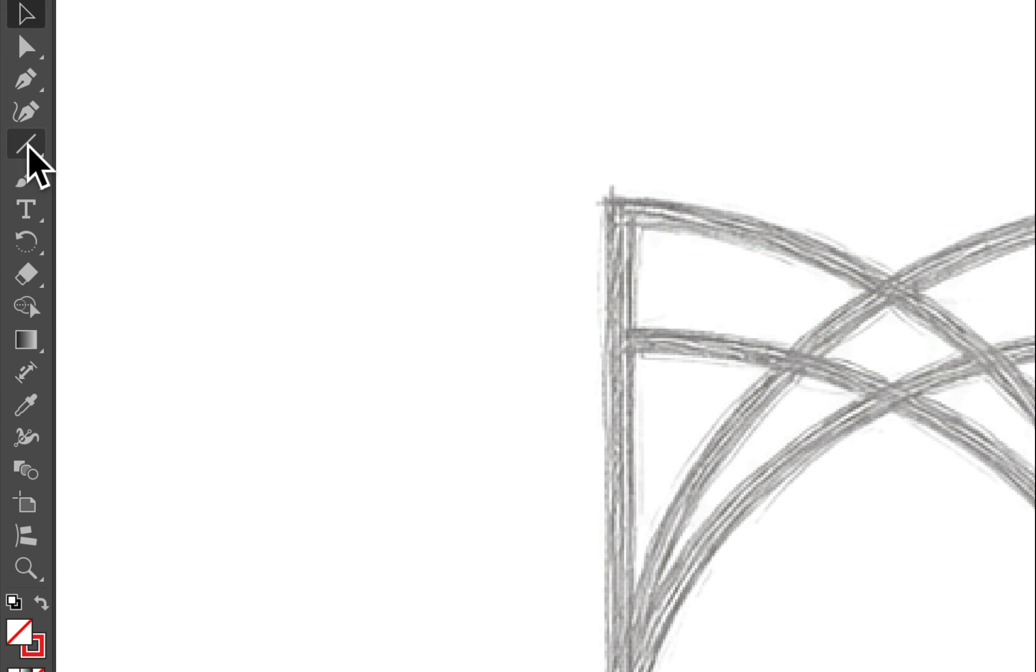
{"action": "left_click", "coordinate": [13, 149]}
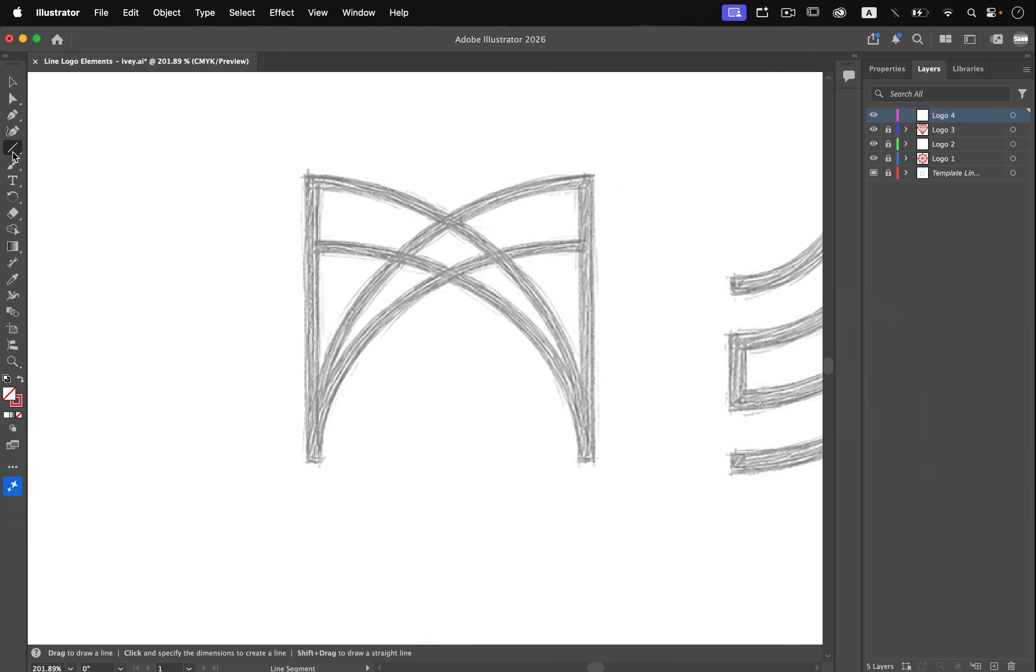
{"action": "left_click", "coordinate": [14, 154]}
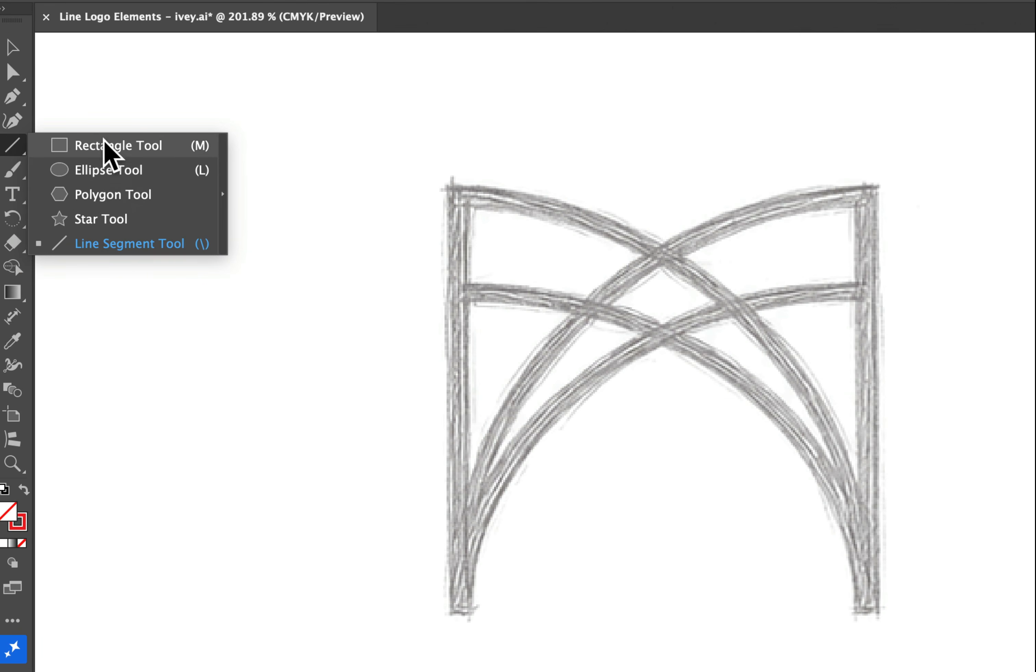
{"action": "left_click", "coordinate": [16, 146]}
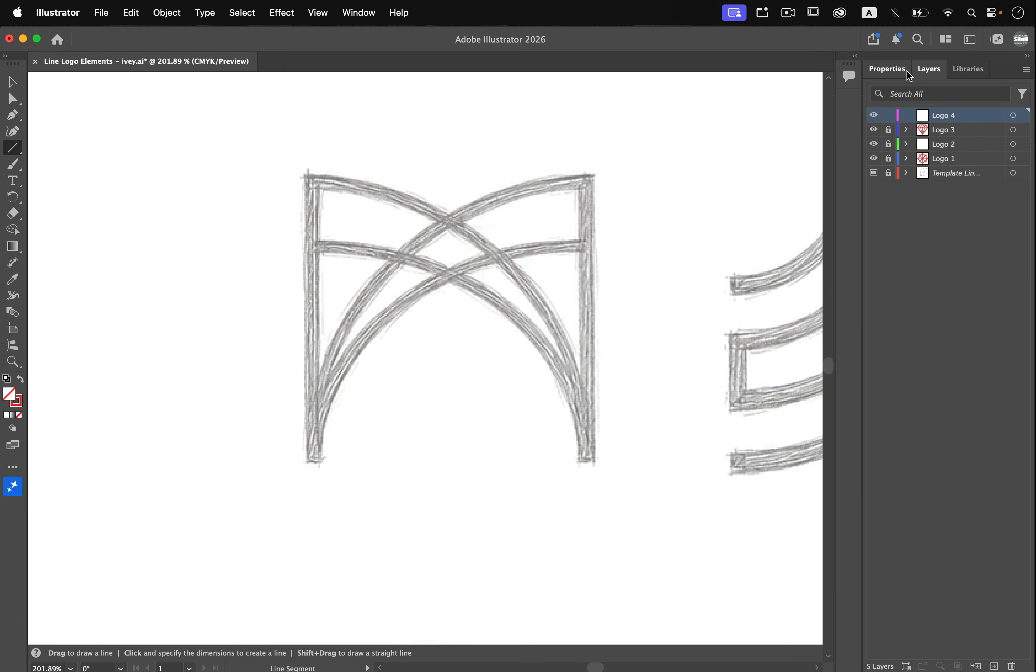
{"action": "left_click", "coordinate": [905, 70]}
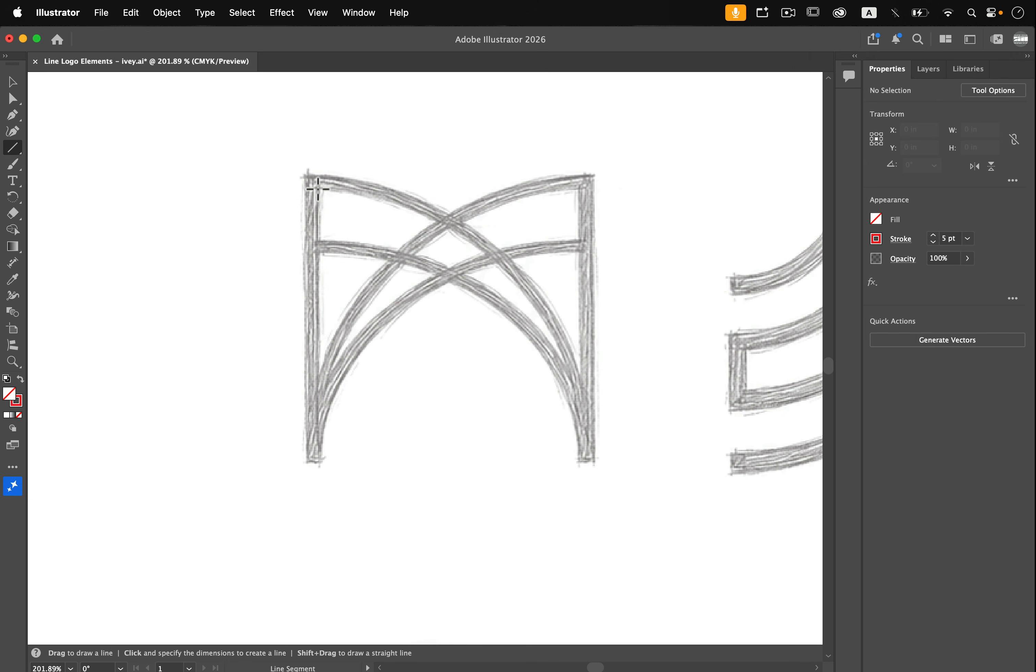
{"action": "mouse_move", "coordinate": [310, 181]}
{"action": "left_mouse_down"}
{"action": "mouse_move", "coordinate": [343, 367]}
{"action": "mouse_move", "coordinate": [348, 467]}
{"action": "mouse_move", "coordinate": [342, 461]}
{"action": "left_mouse_up"}
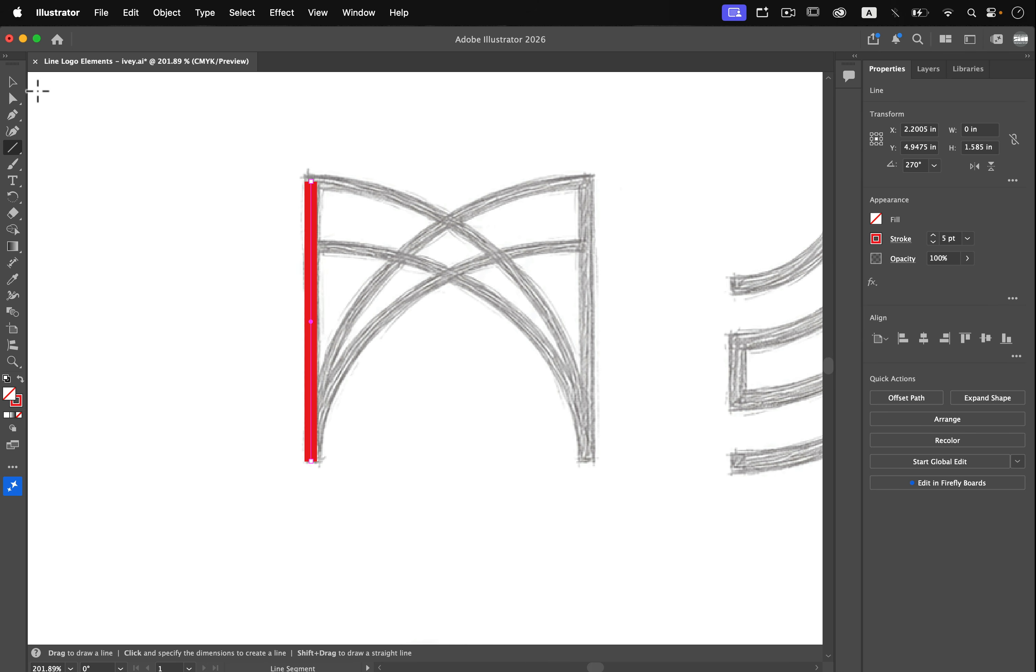
- Trace the sketch's outer and inner arcs from the left leg to the right foot with the Arc tool, about 1.57 × 1.57 in and 1.57 × 1.19 in
{"action": "left_click", "coordinate": [8, 87]}
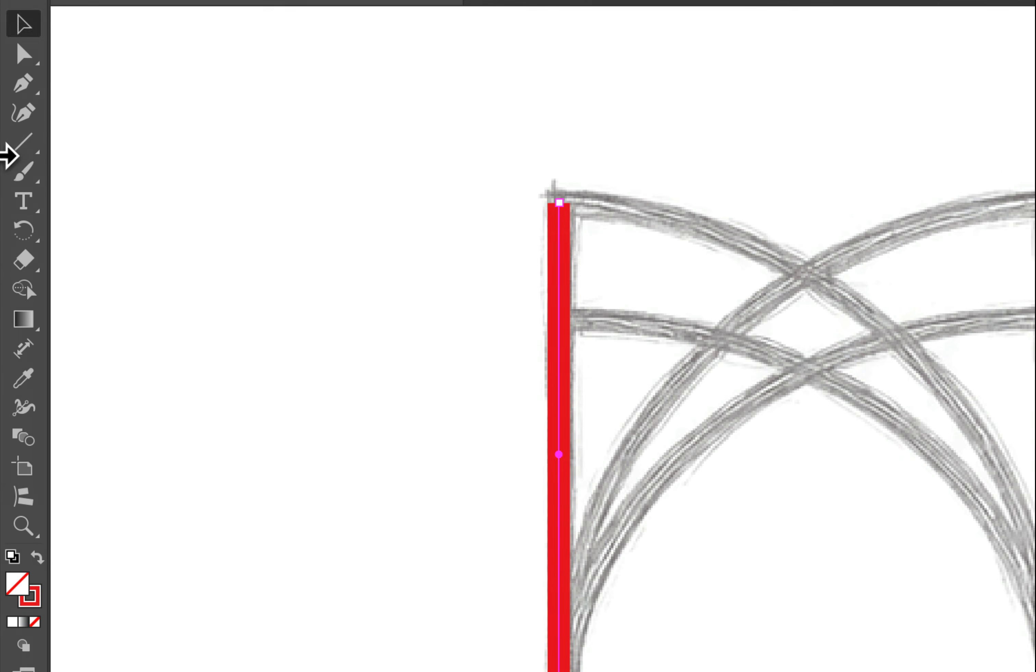
{"action": "left_click", "coordinate": [13, 148]}
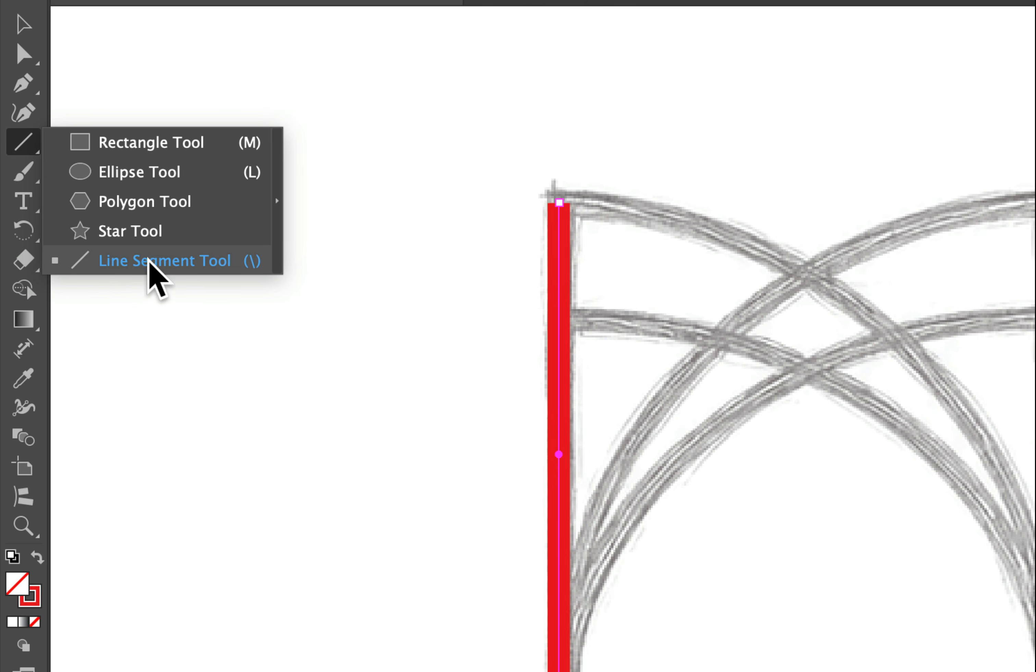
{"action": "left_click", "coordinate": [26, 139]}
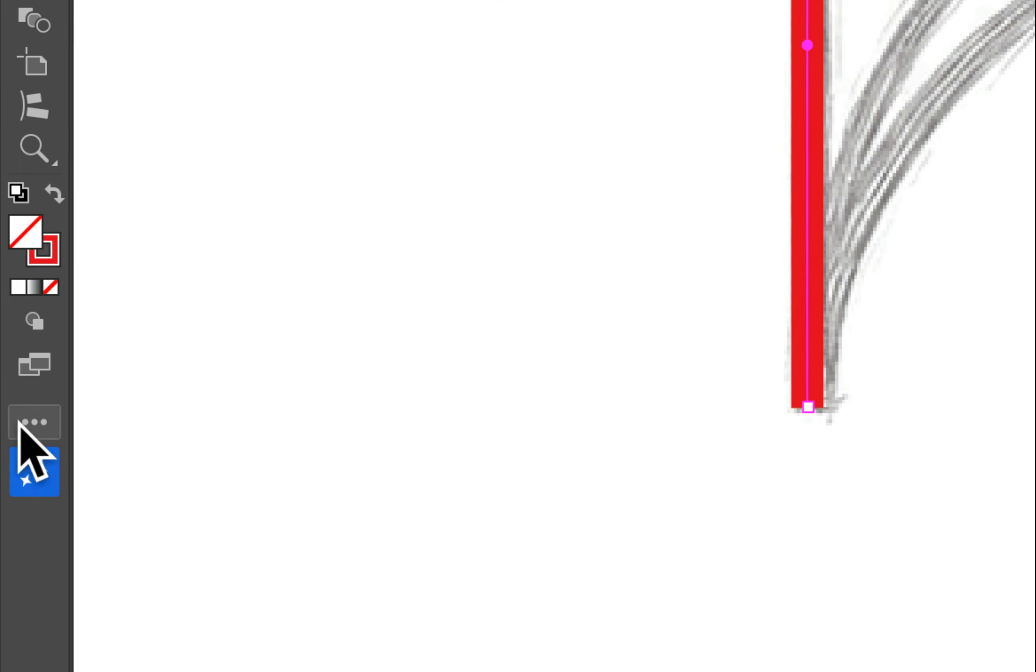
{"action": "left_click", "coordinate": [36, 422]}
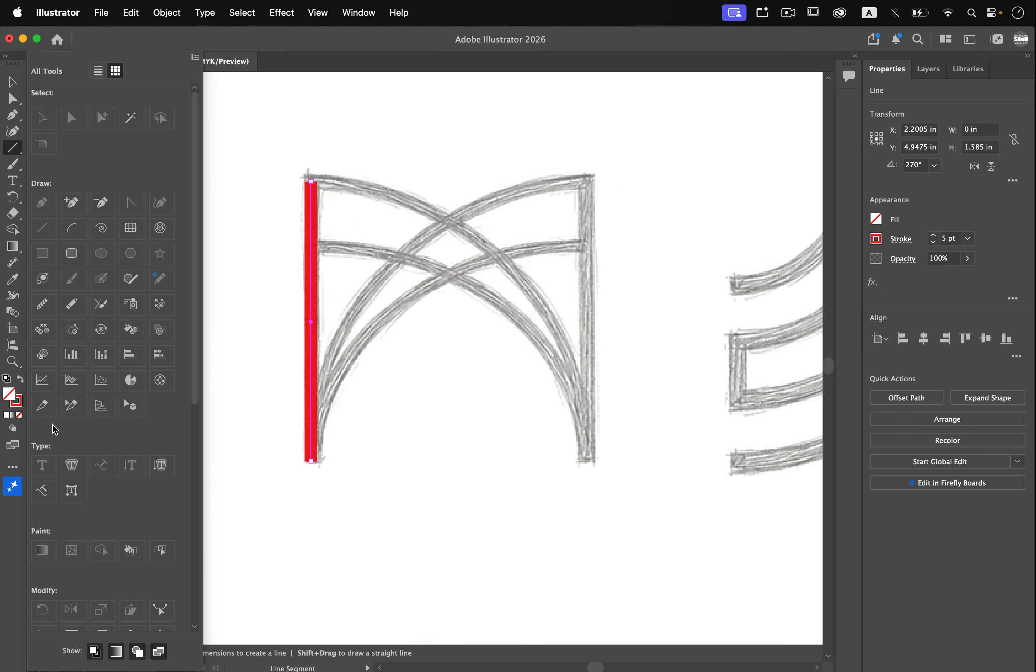
{"action": "scroll", "coordinate": [210, 166], "scroll_direction": "down", "scroll_amount": 10}
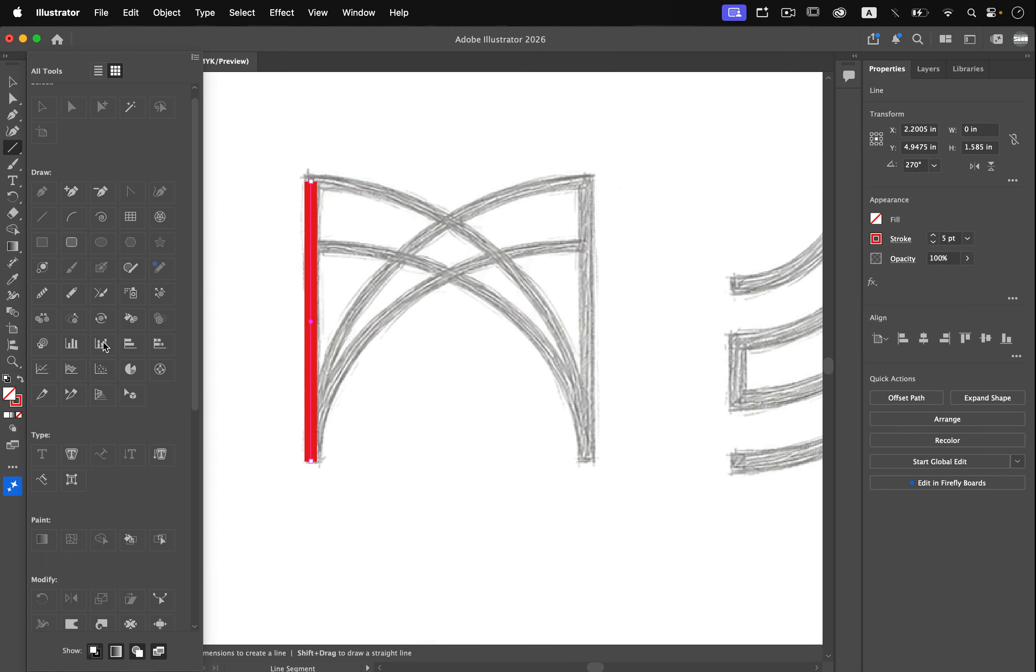
{"action": "scroll", "coordinate": [105, 346], "scroll_direction": "up", "scroll_amount": 10}
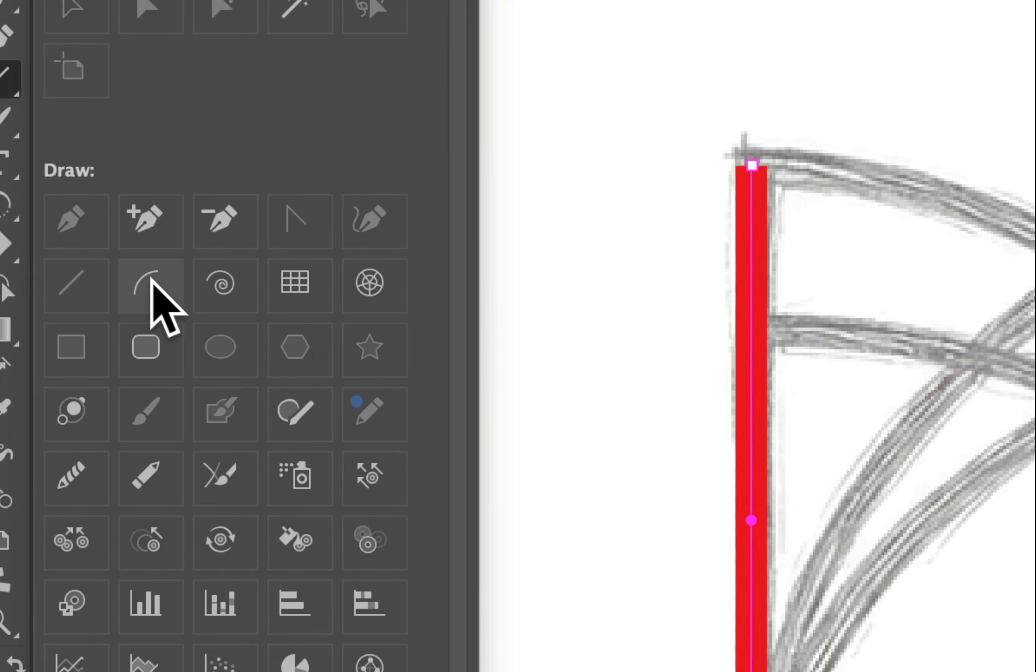
{"action": "left_click", "coordinate": [157, 283]}
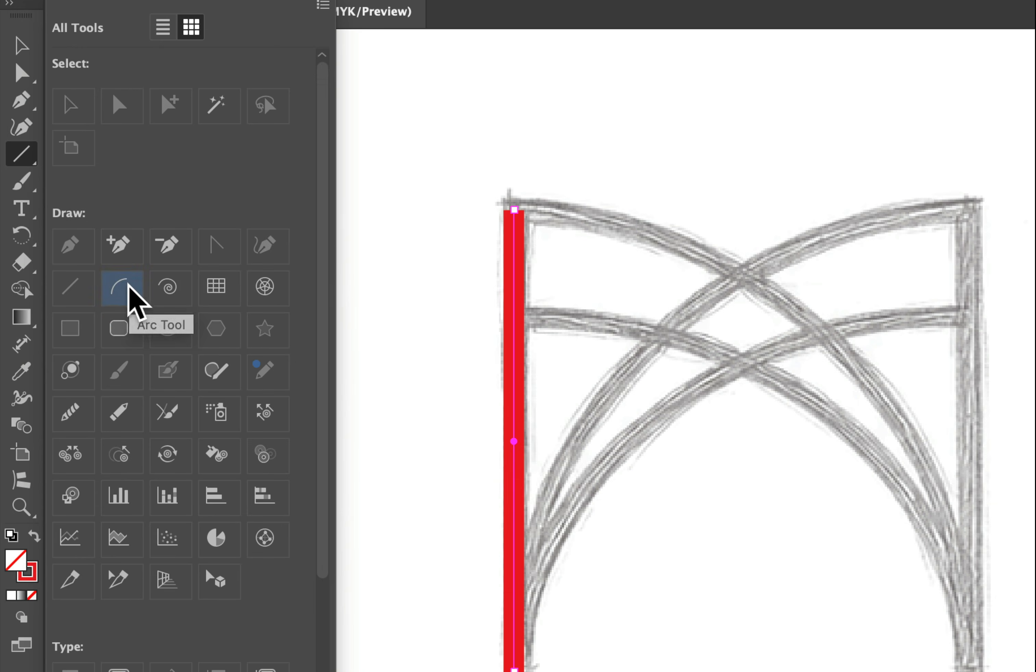
{"action": "left_click", "coordinate": [129, 300]}
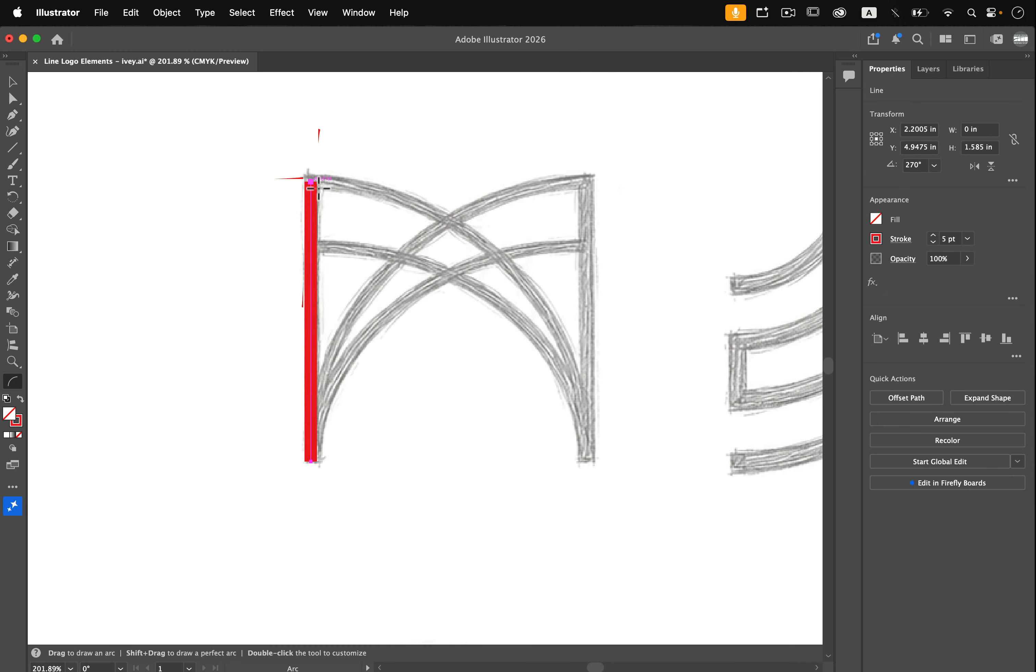
{"action": "left_click_drag", "start_coordinate": [318, 189], "coordinate": [593, 464]}
{"action": "key", "text": "x"}
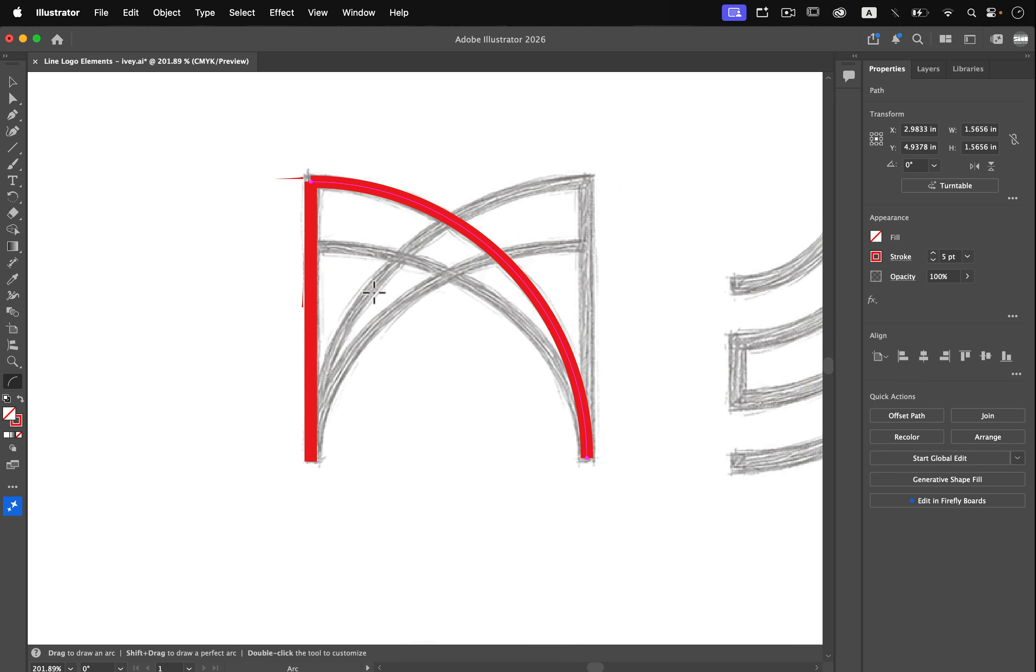
{"action": "left_click", "coordinate": [149, 227], "text": "super"}
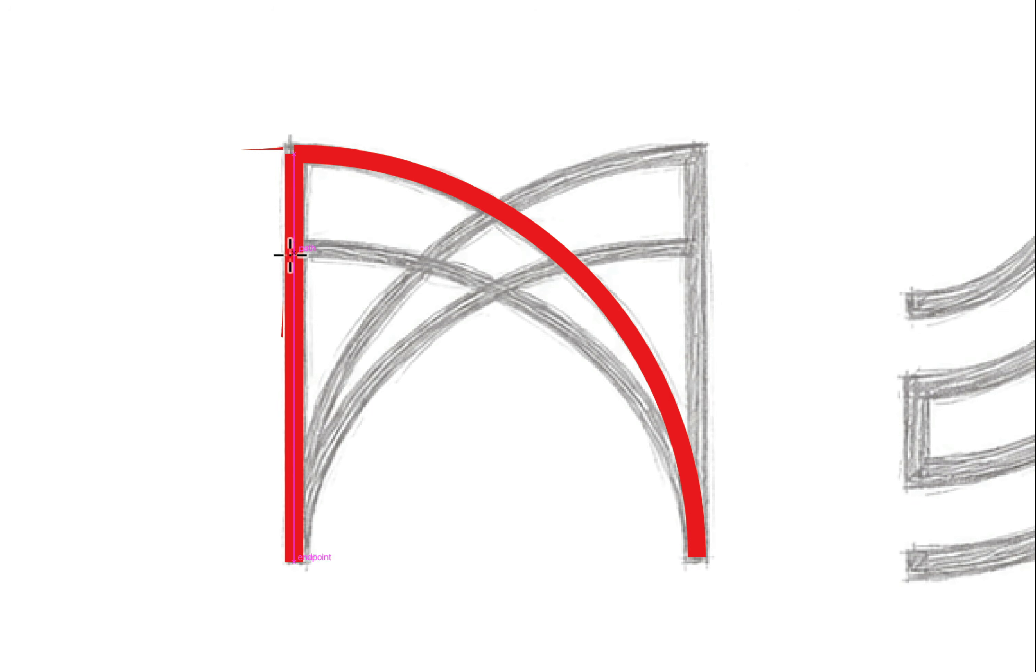
{"action": "left_click_drag", "start_coordinate": [294, 251], "coordinate": [697, 557]}
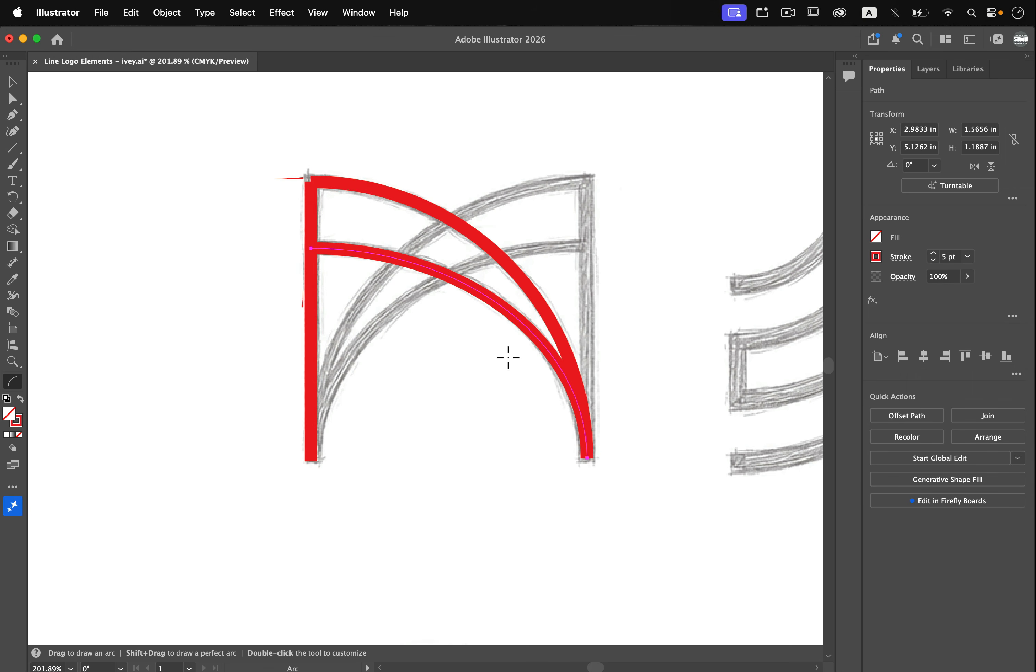
- Move the outer arc's upper-left end anchor away from the vertical line to test the connection, and undo the move
{"action": "scroll", "coordinate": [306, 173], "scroll_direction": "up", "scroll_amount": 6}
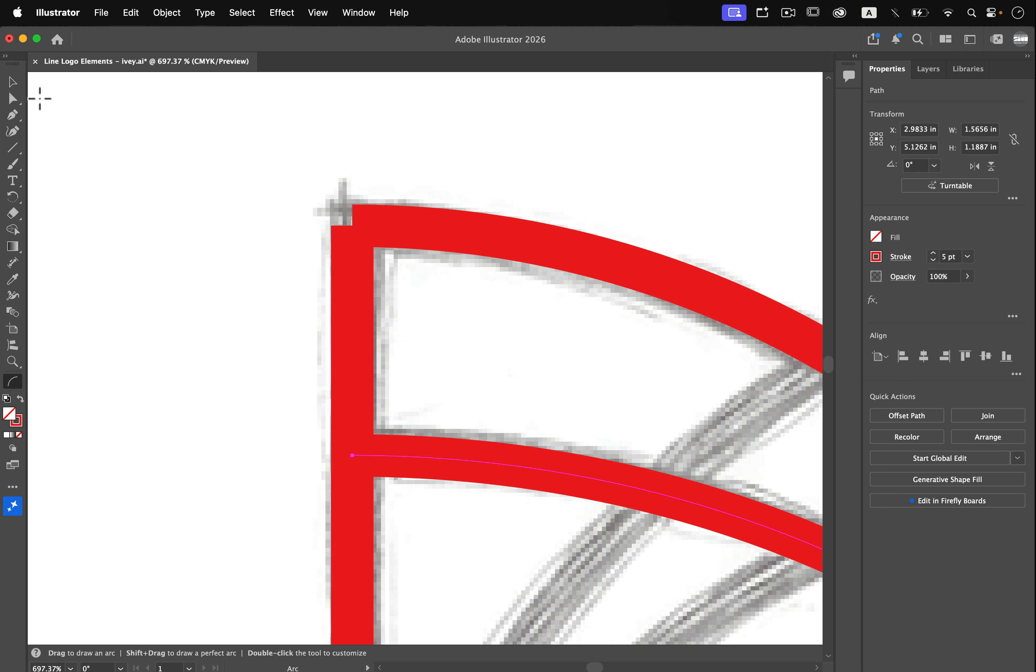
{"action": "left_click", "coordinate": [13, 97]}
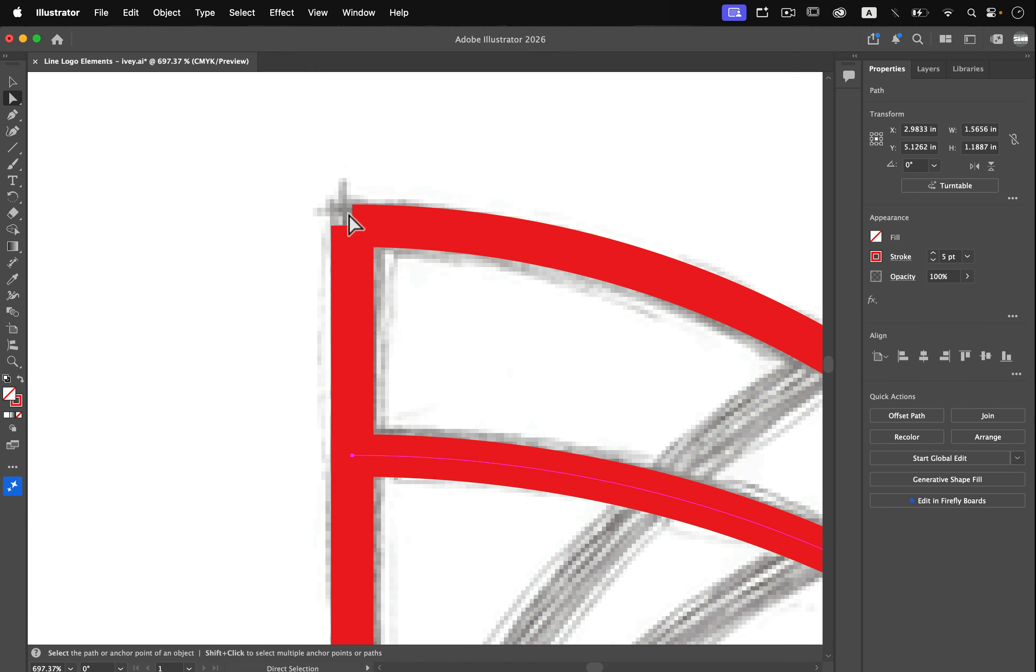
{"action": "left_click_drag", "start_coordinate": [354, 225], "coordinate": [438, 255]}
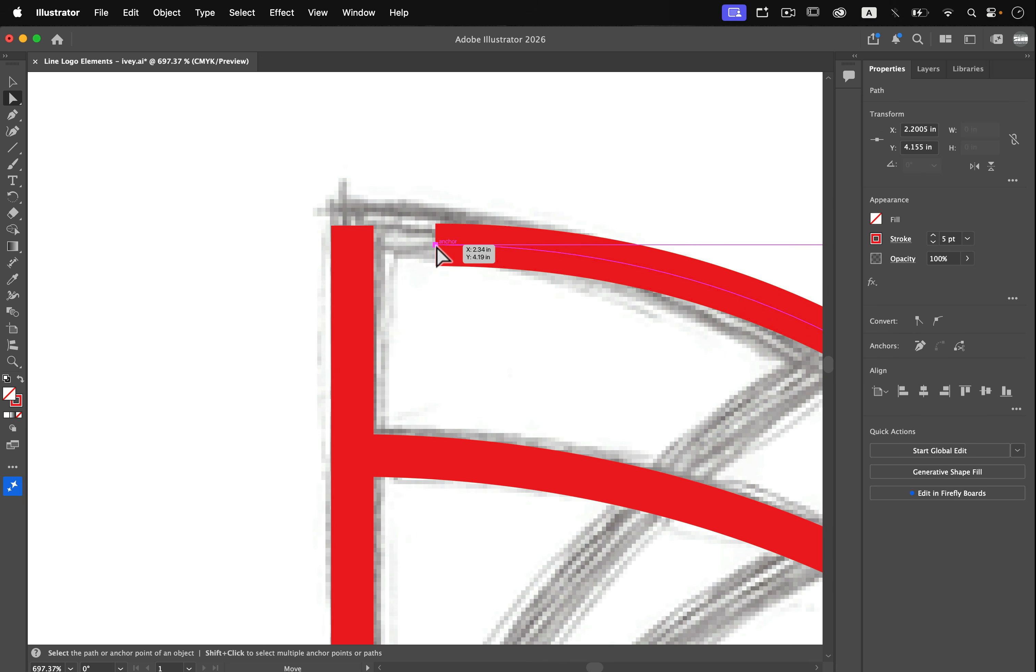
{"action": "key", "text": "super+z"}
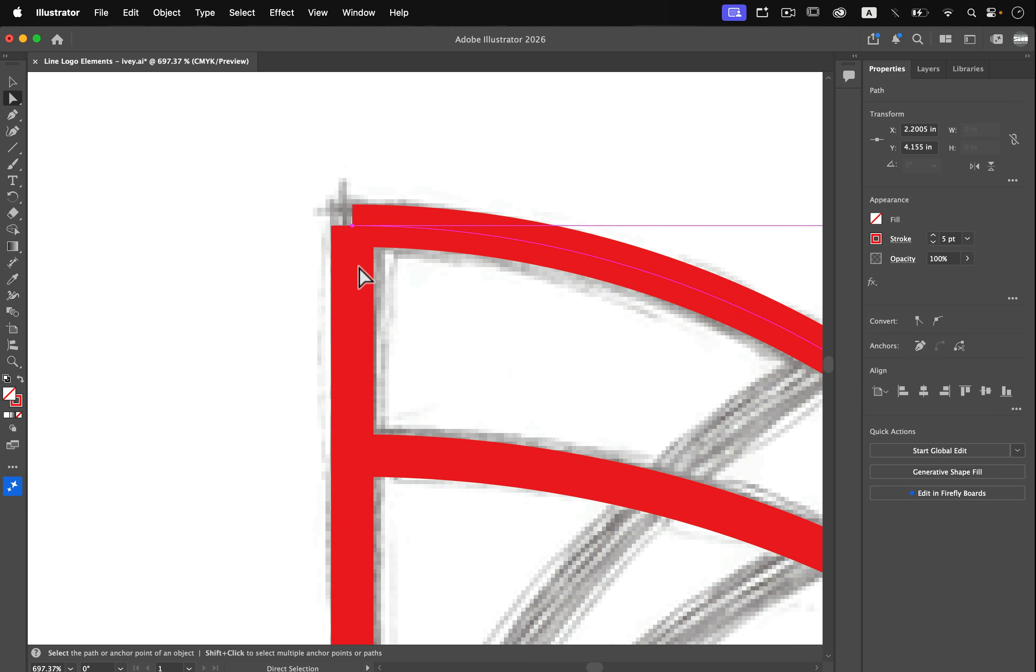
{"action": "left_click", "coordinate": [316, 218]}
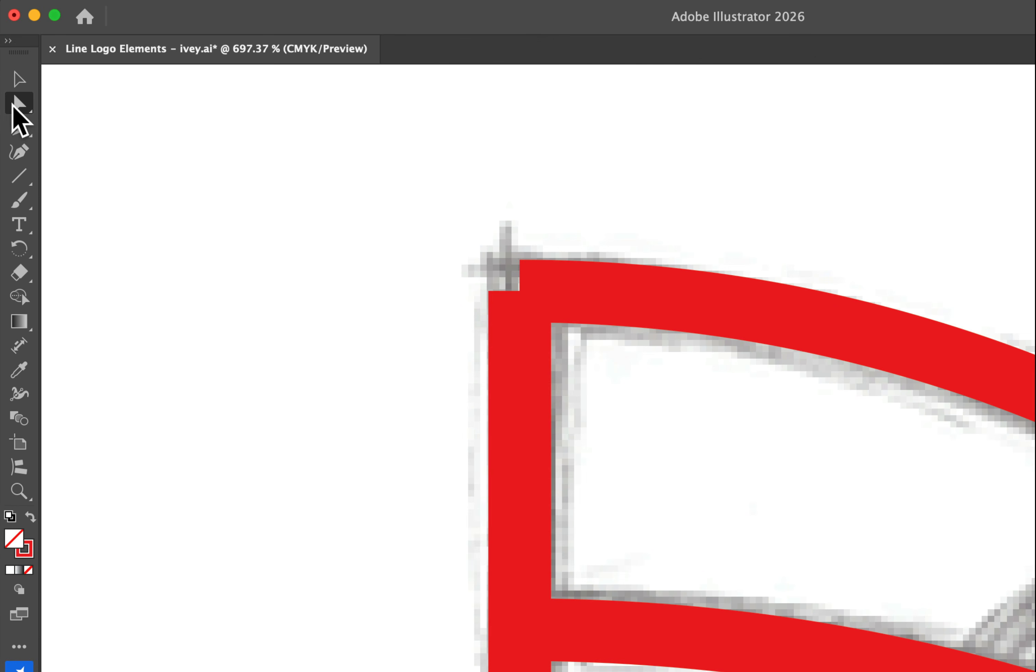
- Join the overlapping endpoints of the vertical line and the outer arc at the arch's upper-left corner
{"action": "left_click_drag", "start_coordinate": [451, 245], "coordinate": [611, 388]}
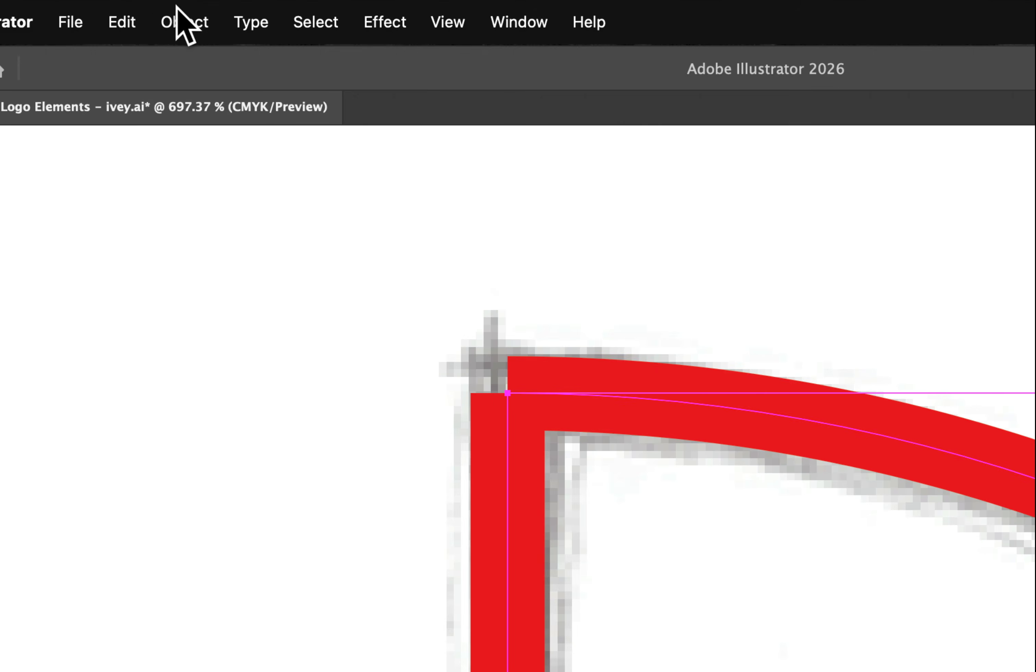
{"action": "left_click", "coordinate": [166, 13]}
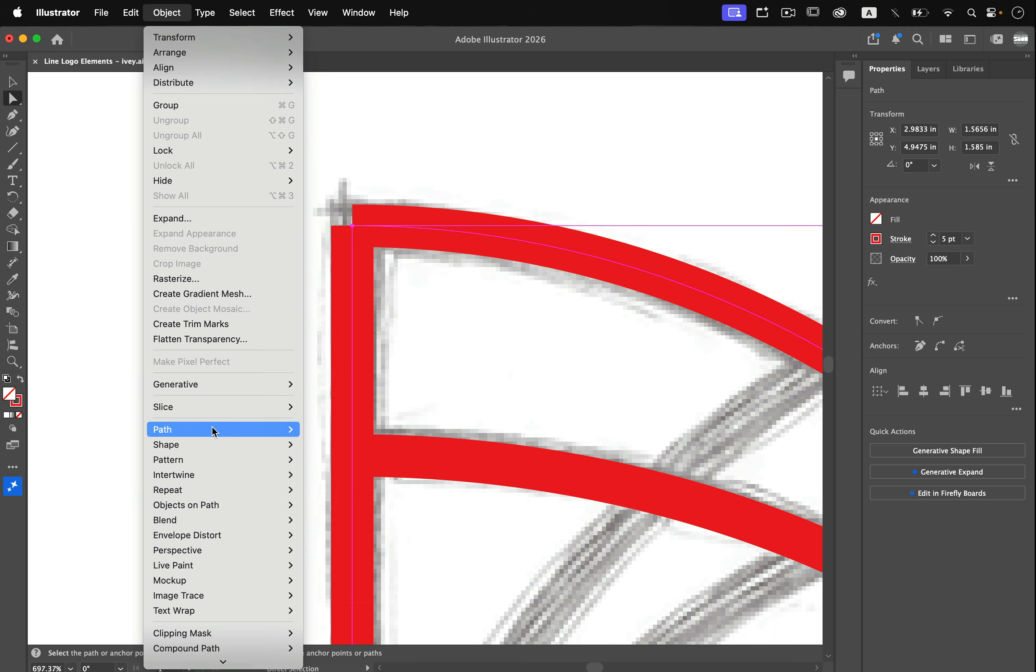
{"action": "mouse_move", "coordinate": [216, 430]}
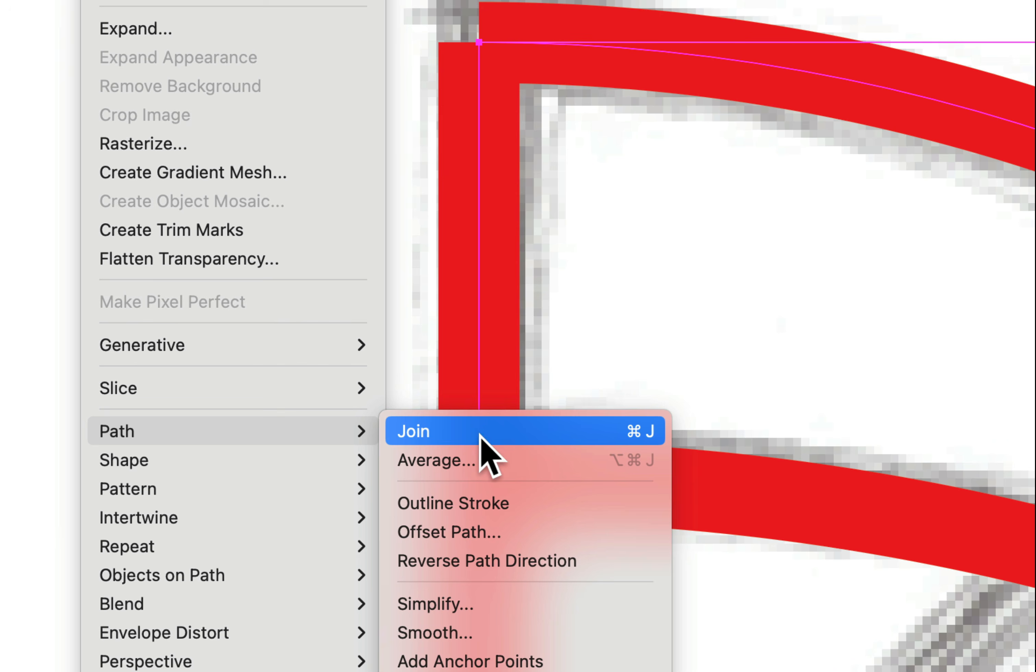
{"action": "left_click", "coordinate": [508, 430]}
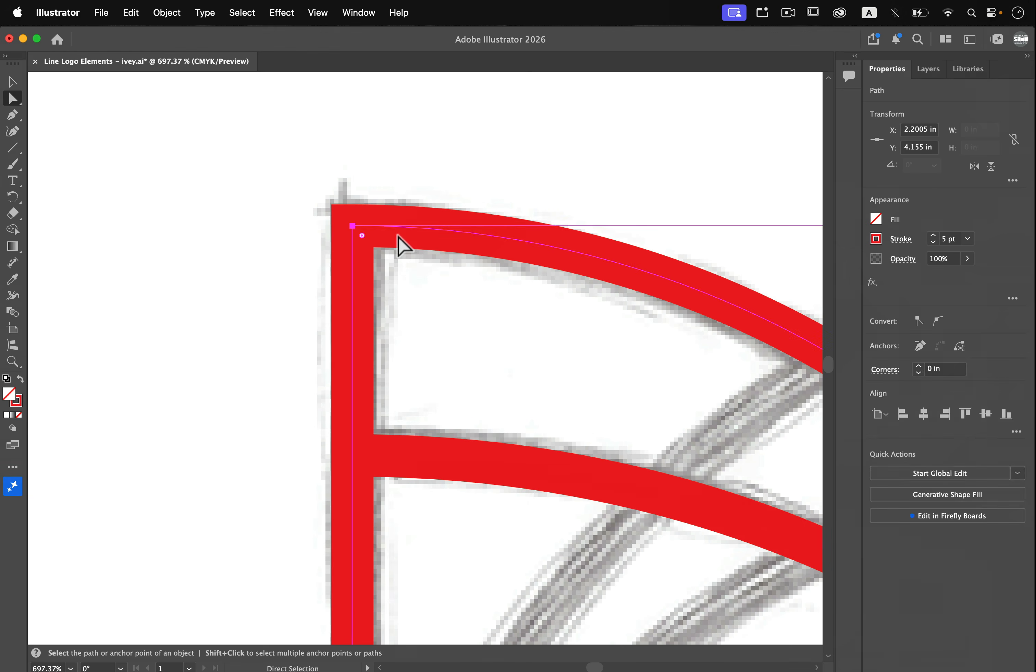
{"action": "left_click", "coordinate": [663, 293]}
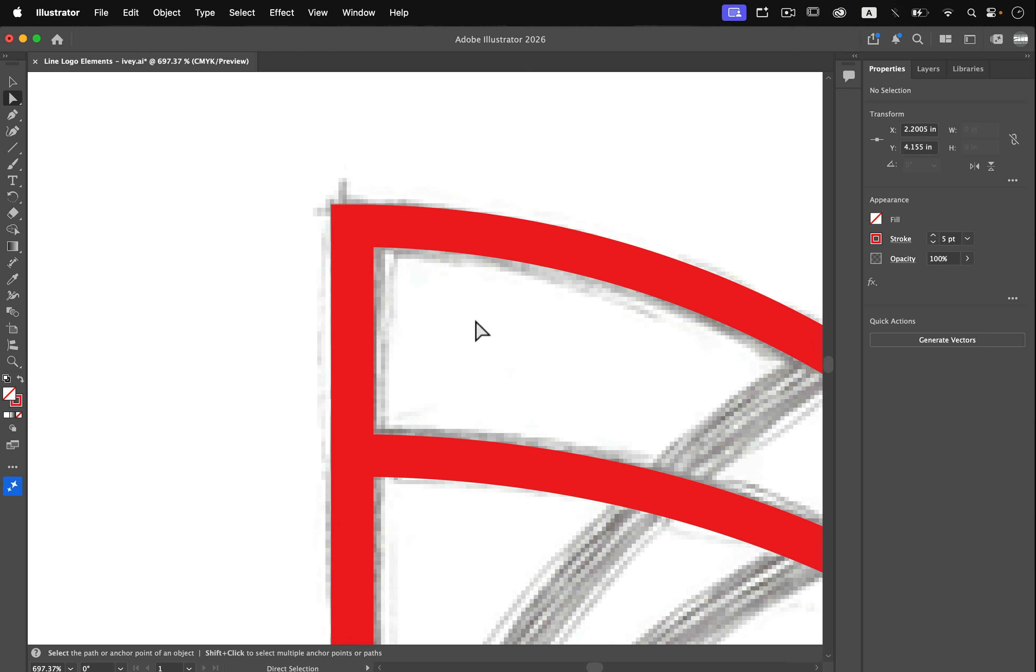
- Join the overlapping endpoints of the outer and inner arcs at the arch's lower-right foot
{"action": "scroll", "coordinate": [482, 331], "scroll_direction": "down", "scroll_amount": 5}
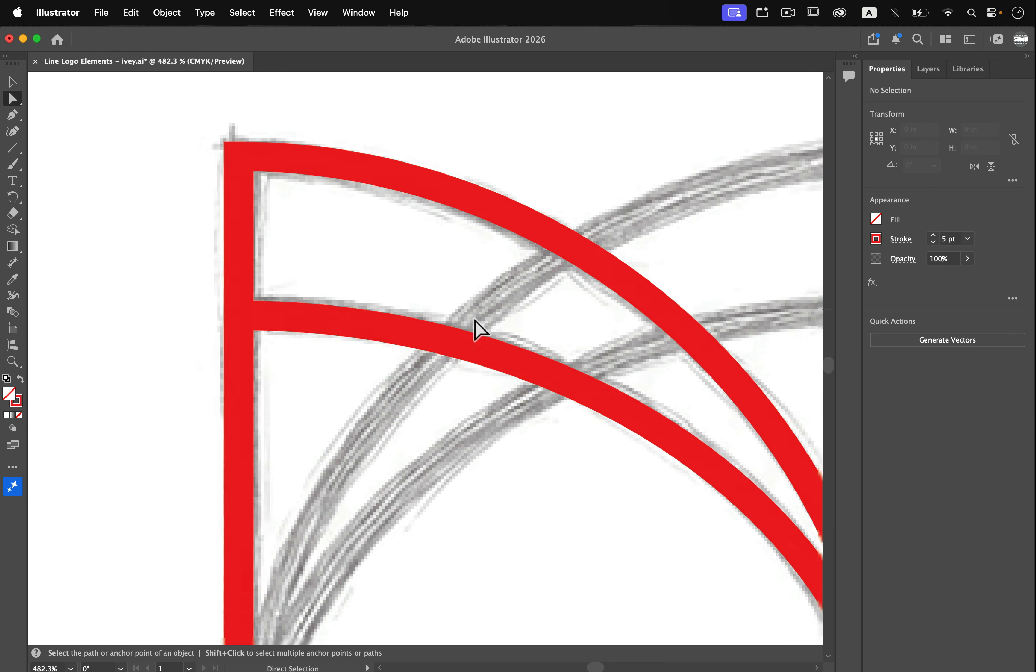
{"action": "scroll", "coordinate": [481, 332], "scroll_direction": "right", "scroll_amount": 10}
{"action": "scroll", "coordinate": [481, 331], "scroll_direction": "down", "scroll_amount": 5}
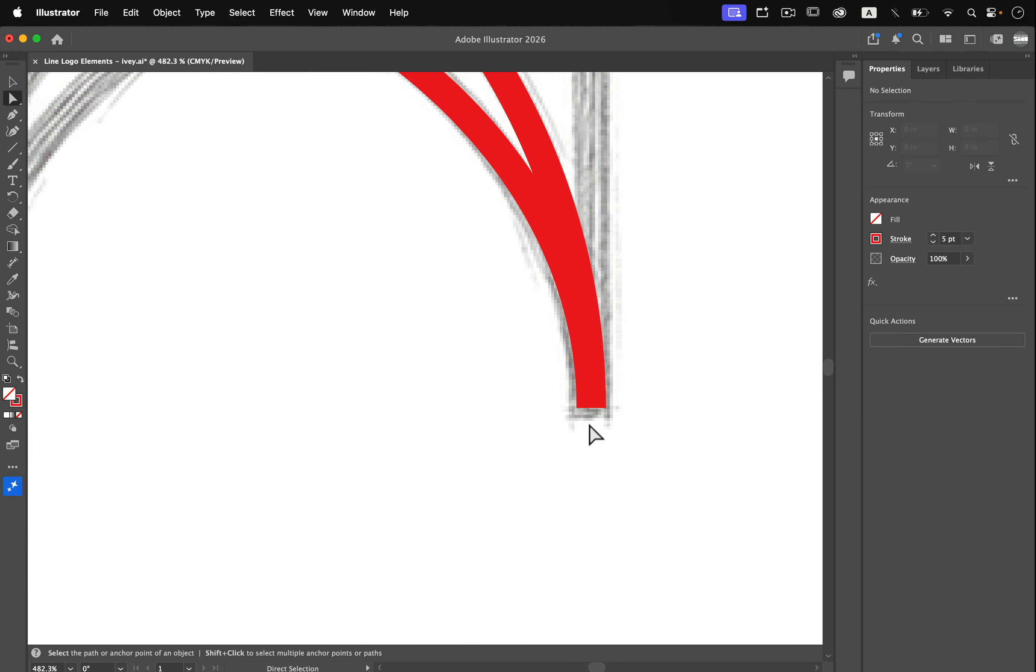
{"action": "left_click", "coordinate": [589, 319]}
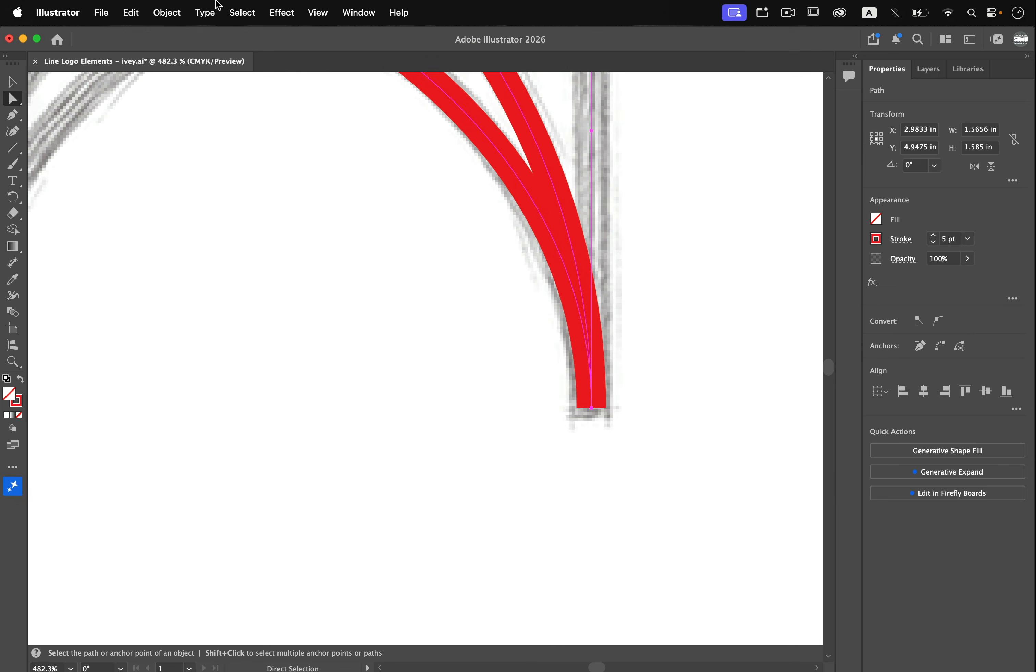
{"action": "left_click", "coordinate": [167, 13]}
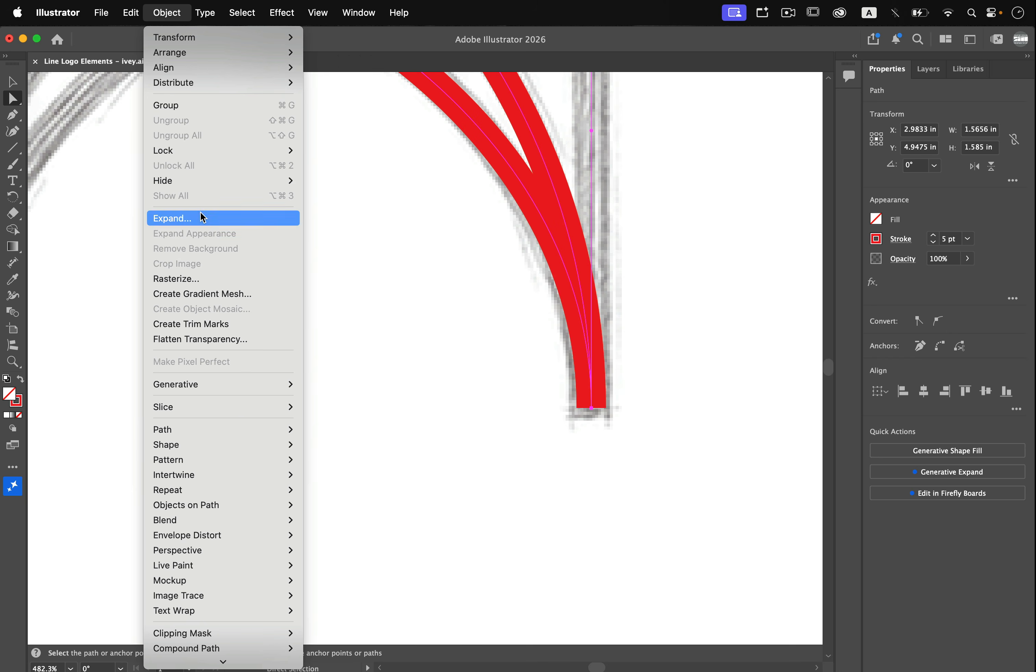
{"action": "mouse_move", "coordinate": [222, 429]}
{"action": "left_click", "coordinate": [322, 430]}
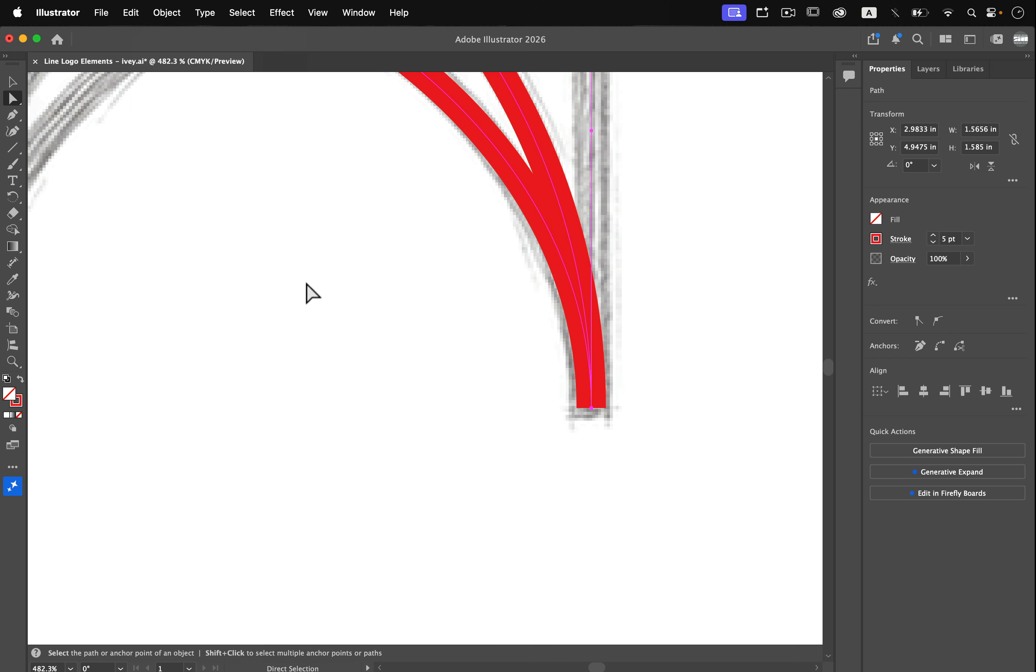
- Move the joined arch path off the sketch to test that it moves as one piece, and undo the move
{"action": "scroll", "coordinate": [305, 282], "scroll_direction": "down", "scroll_amount": 5}
{"action": "scroll", "coordinate": [306, 282], "scroll_direction": "up", "scroll_amount": 4}
{"action": "scroll", "coordinate": [306, 283], "scroll_direction": "left", "scroll_amount": 3}
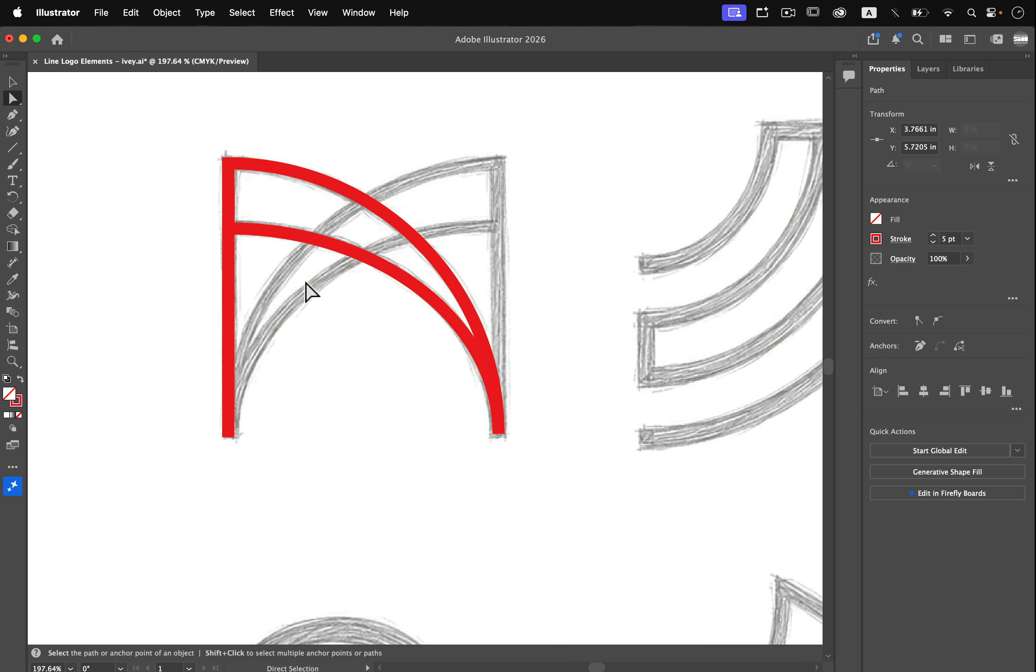
{"action": "left_click", "coordinate": [13, 83]}
{"action": "left_click_drag", "start_coordinate": [303, 236], "coordinate": [366, 257]}
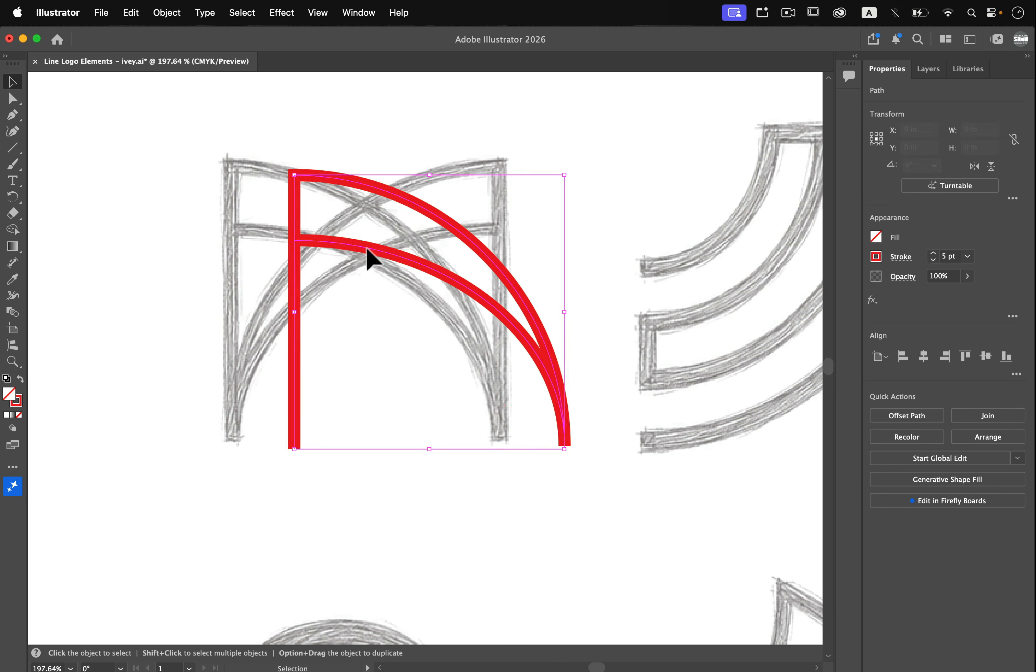
{"action": "key", "text": "super+z"}
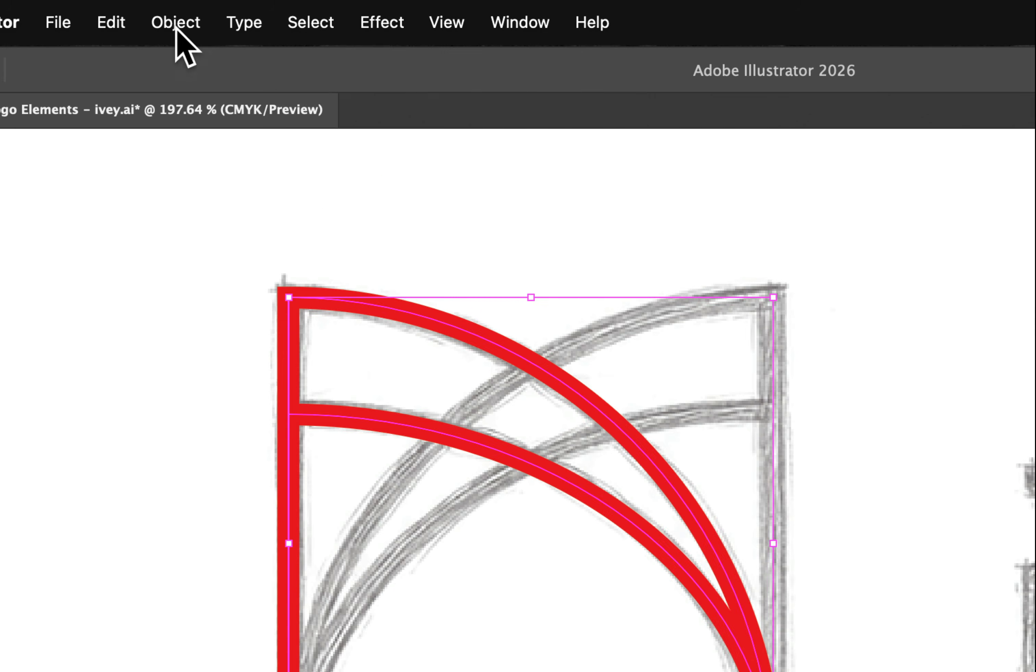
- Reflect a copy of the joined arch path across the vertical axis to form the mirrored half of the logo
{"action": "left_click", "coordinate": [166, 12]}
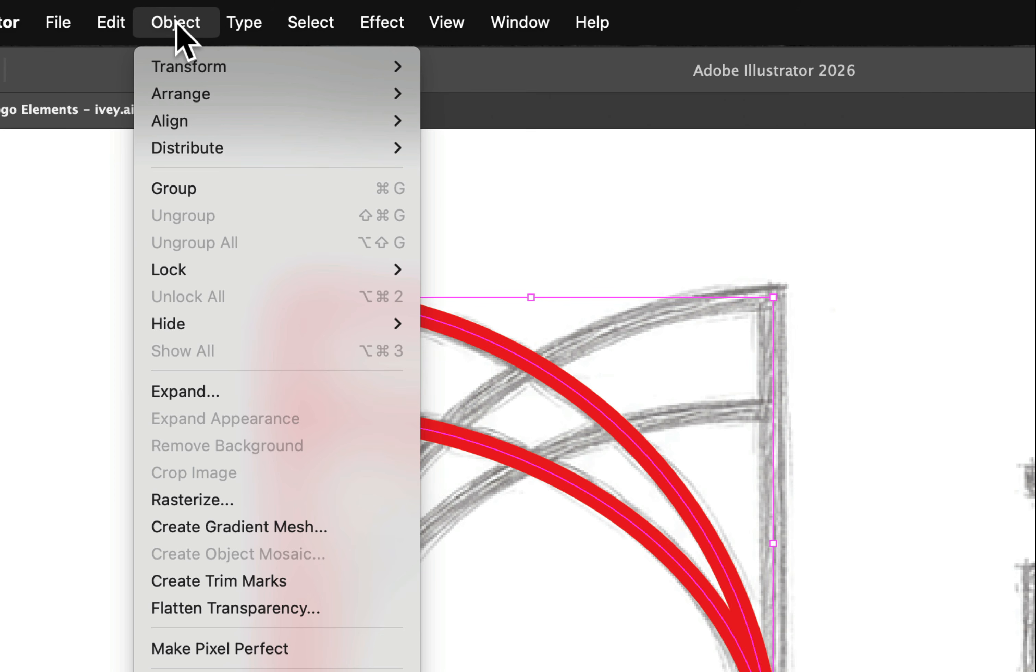
{"action": "mouse_move", "coordinate": [180, 51]}
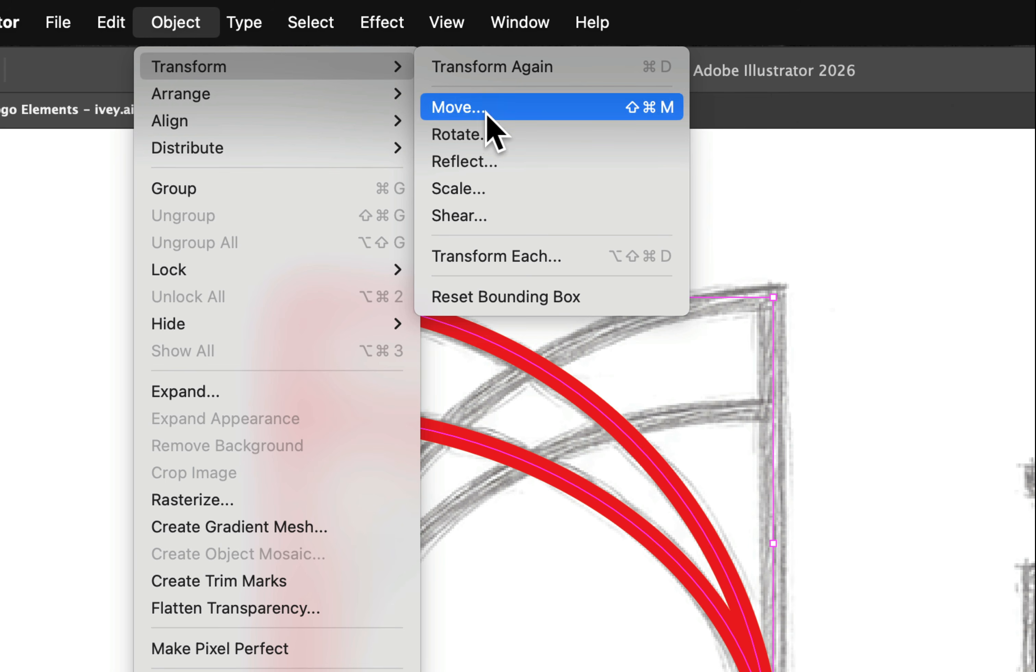
{"action": "left_click", "coordinate": [503, 165]}
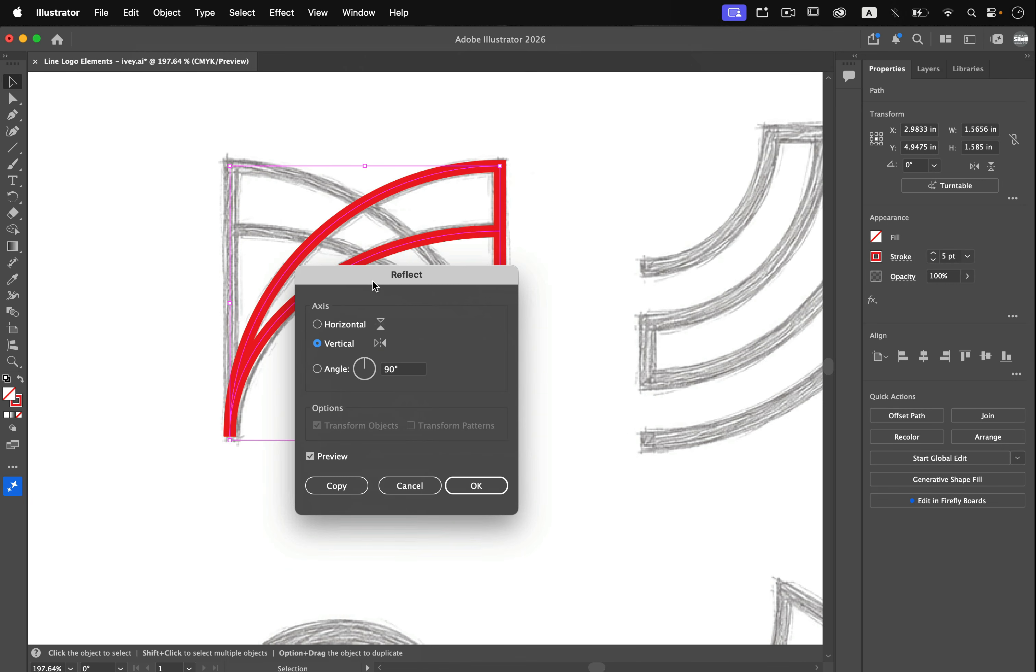
{"action": "left_click_drag", "start_coordinate": [376, 285], "coordinate": [602, 176]}
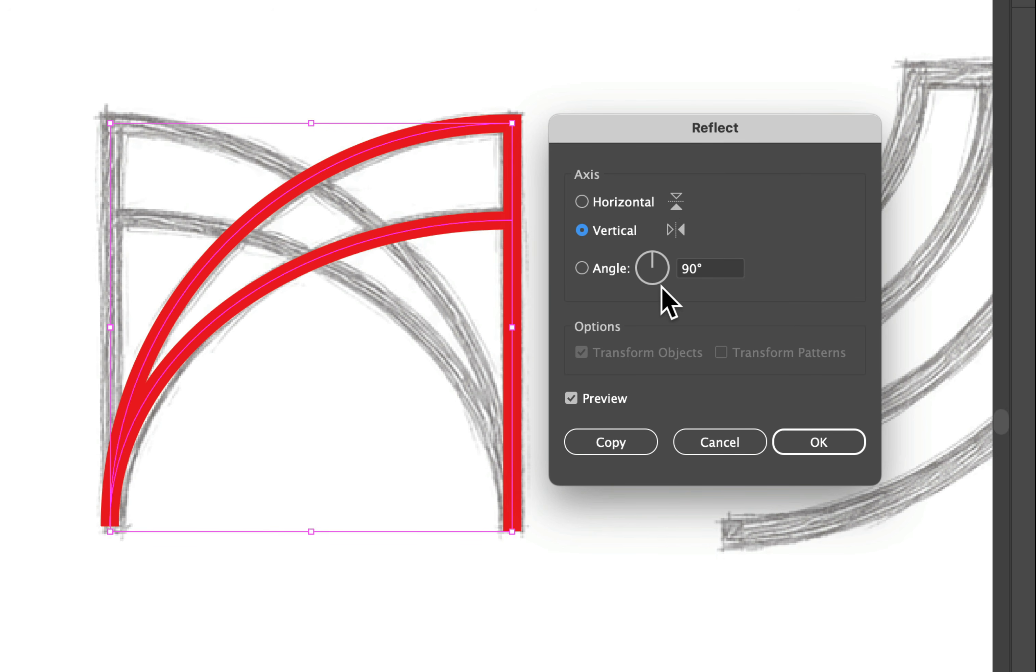
{"action": "left_click", "coordinate": [581, 201]}
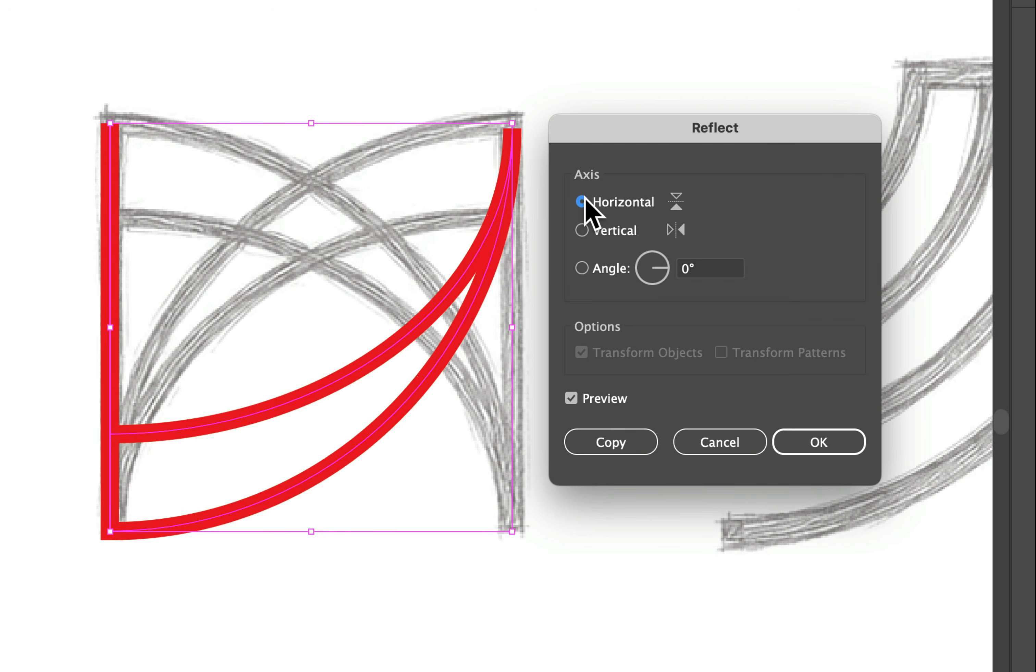
{"action": "left_click", "coordinate": [582, 229]}
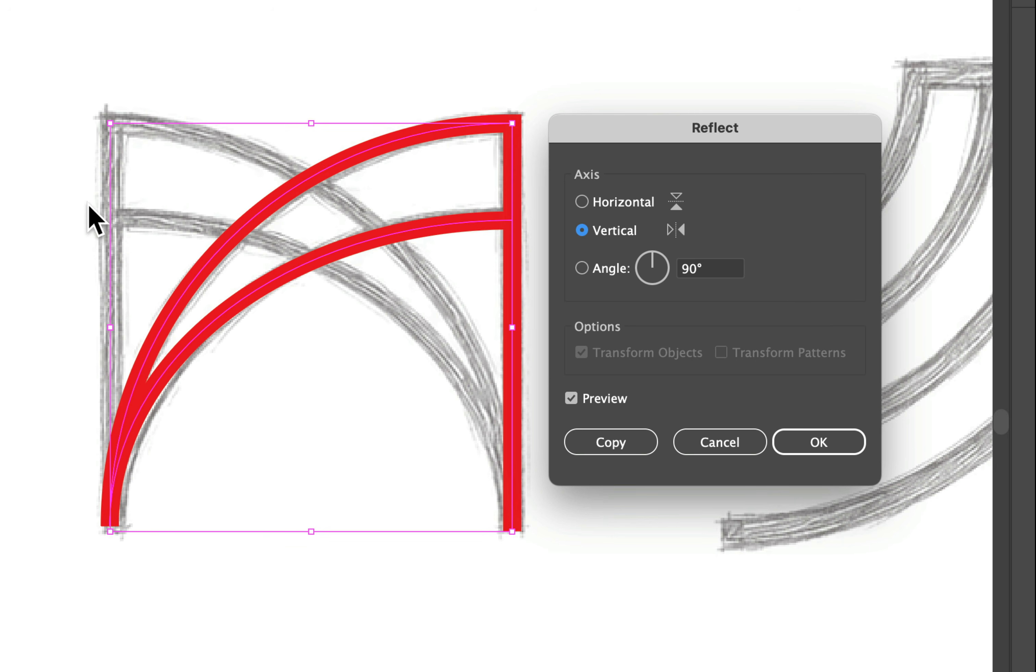
{"action": "left_click", "coordinate": [629, 449]}
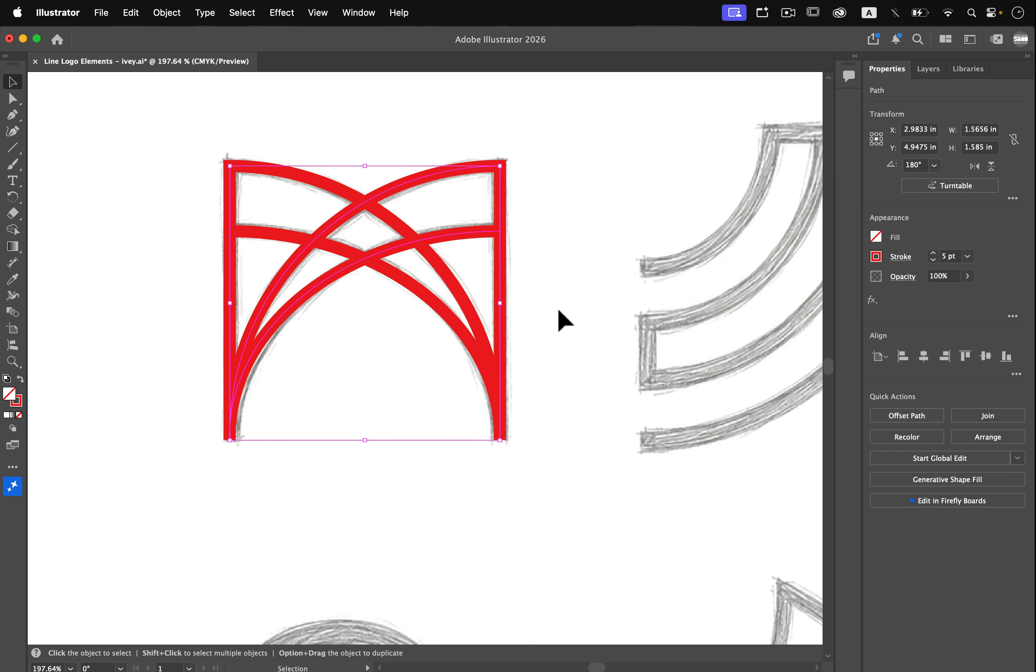
{"action": "left_click", "coordinate": [751, 601]}
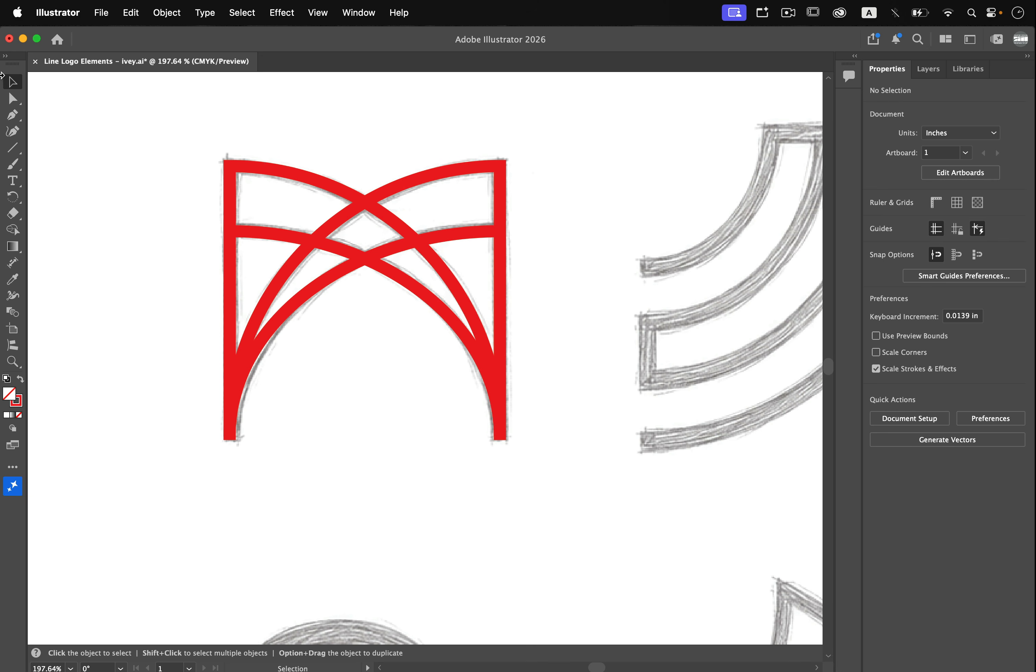
- Group the original arch path and its mirrored copy
{"action": "left_click_drag", "start_coordinate": [154, 123], "coordinate": [444, 365]}
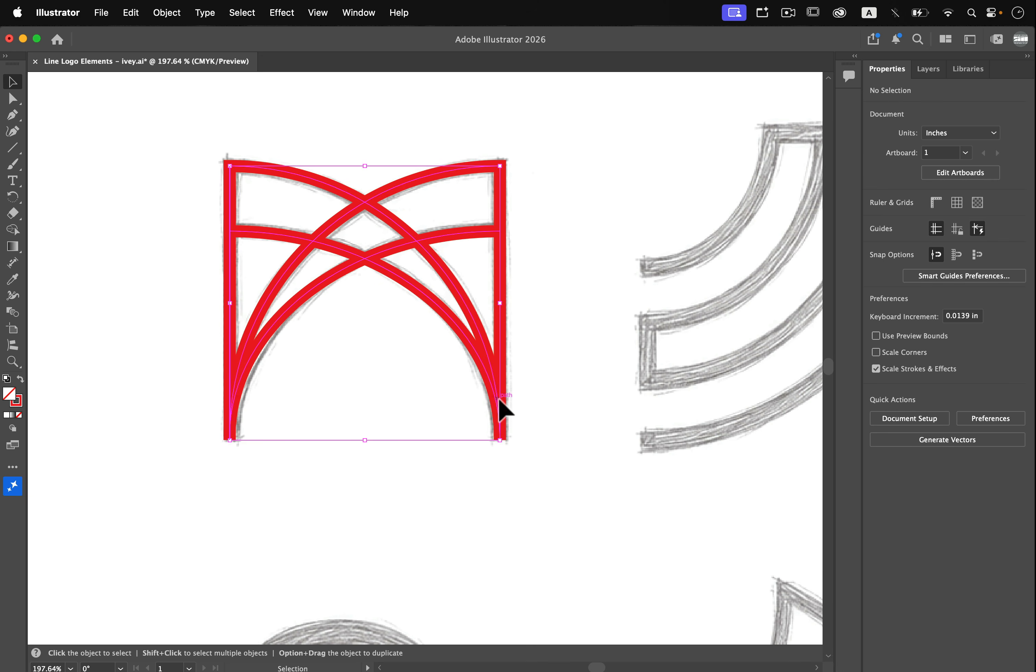
{"action": "left_click", "coordinate": [175, 13]}
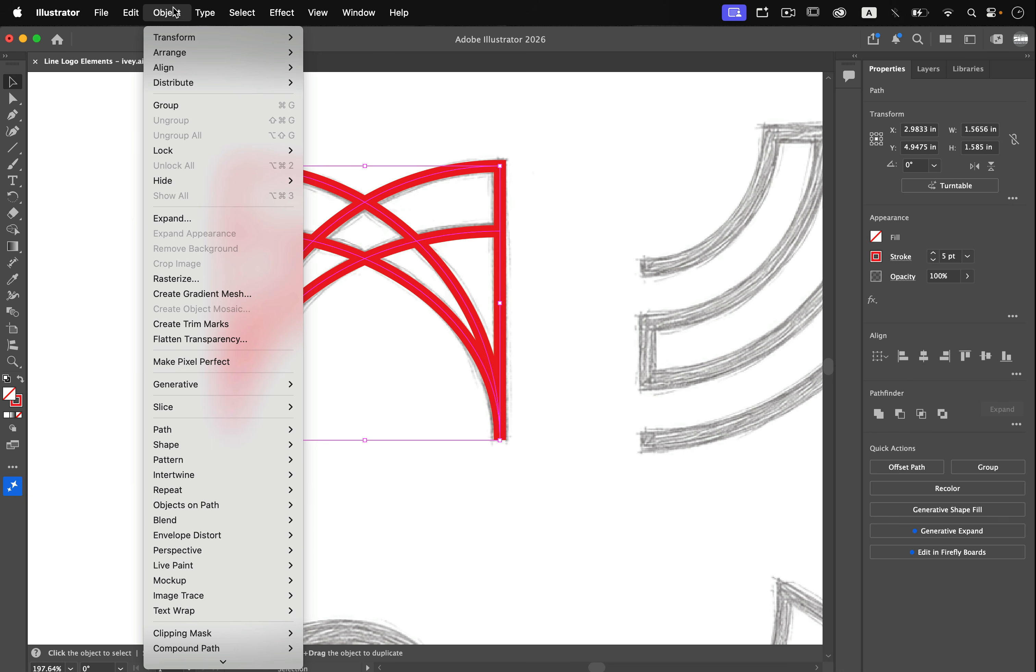
{"action": "left_click", "coordinate": [183, 104]}
{"action": "left_click", "coordinate": [356, 119]}
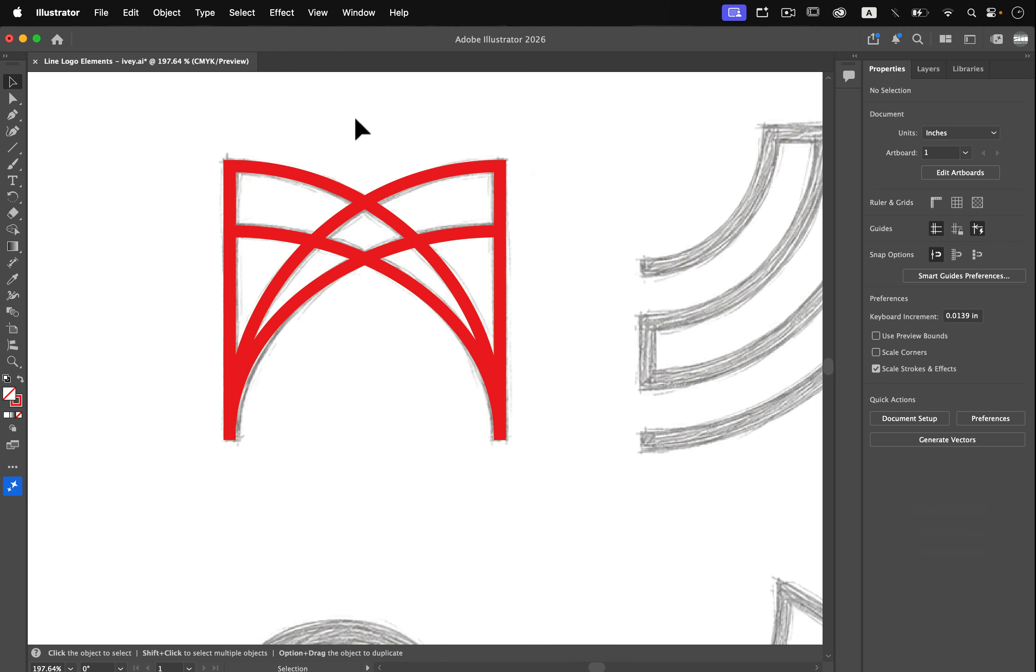
- Lock the Logo 4 layer and create a new layer named Logo 5 above it
{"action": "left_click", "coordinate": [928, 70]}
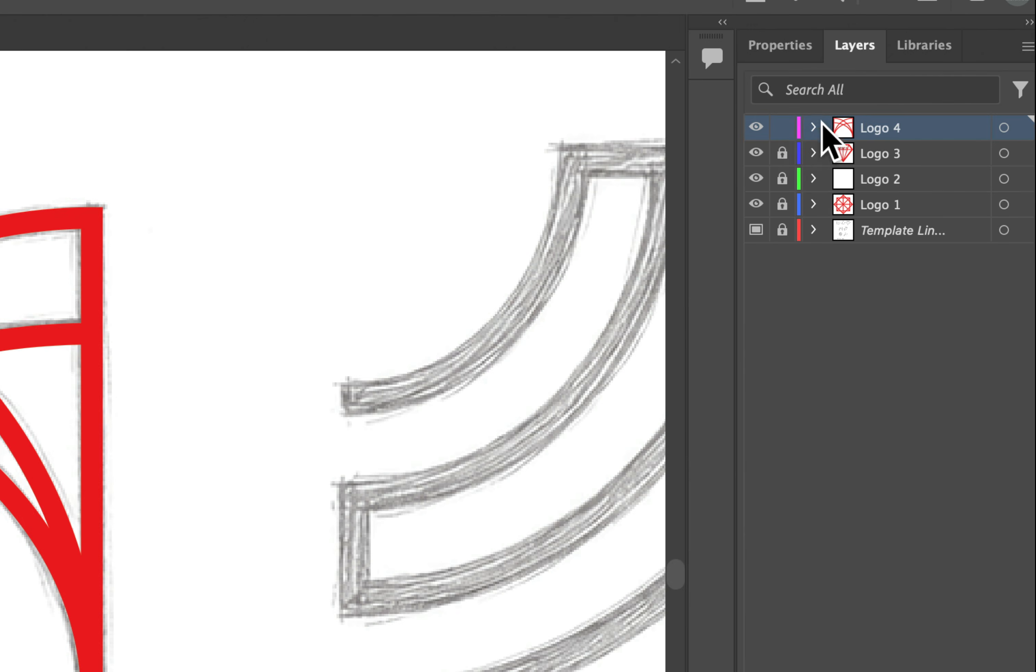
{"action": "left_click", "coordinate": [889, 115]}
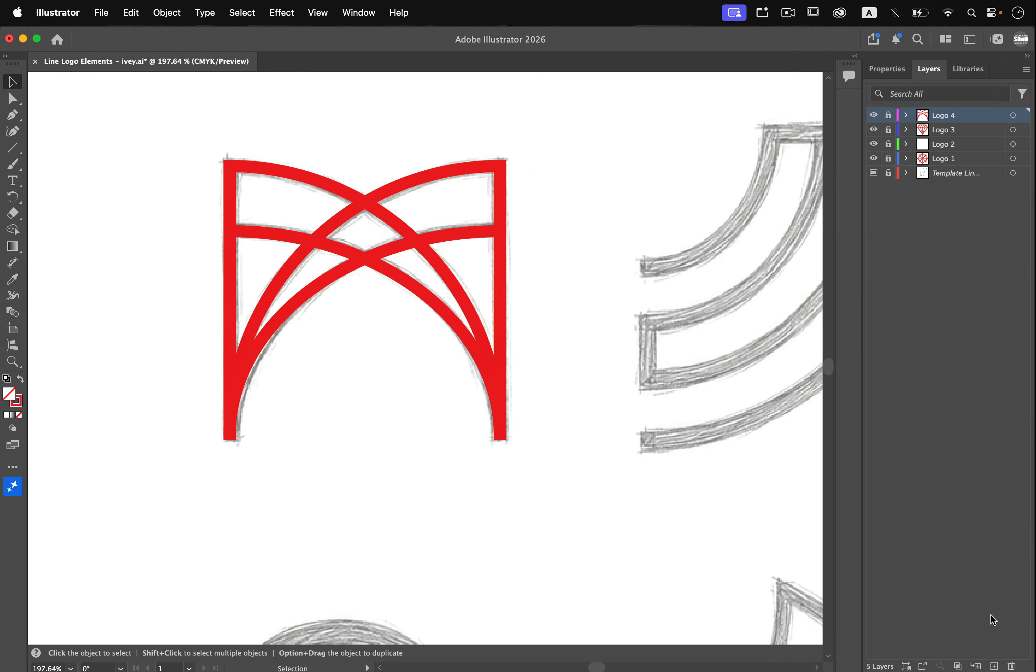
{"action": "left_click", "coordinate": [995, 666]}
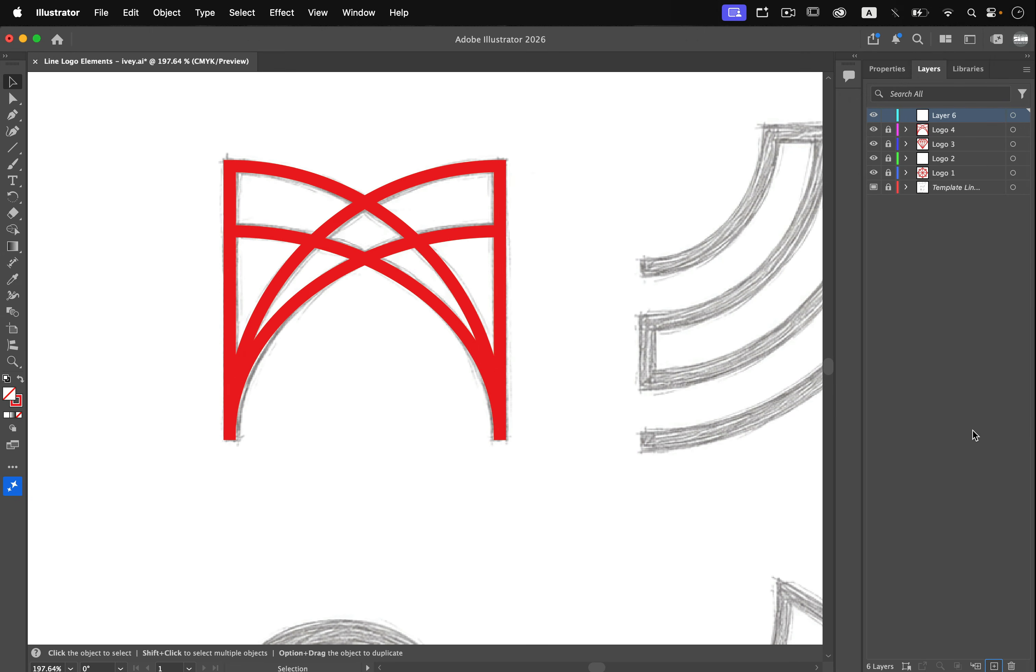
{"action": "double_click", "coordinate": [949, 110]}
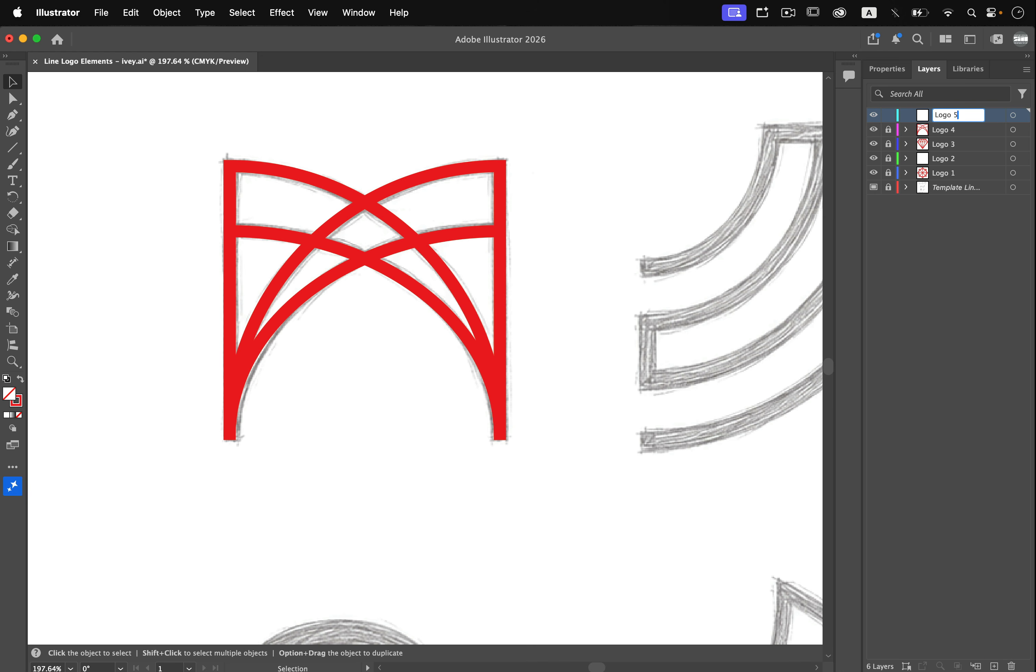
- Trace the four concentric quarter arcs of the neighbouring sketch with the Arc tool, working from the innermost to the outermost
{"action": "scroll", "coordinate": [694, 227], "scroll_direction": "right", "scroll_amount": 10}
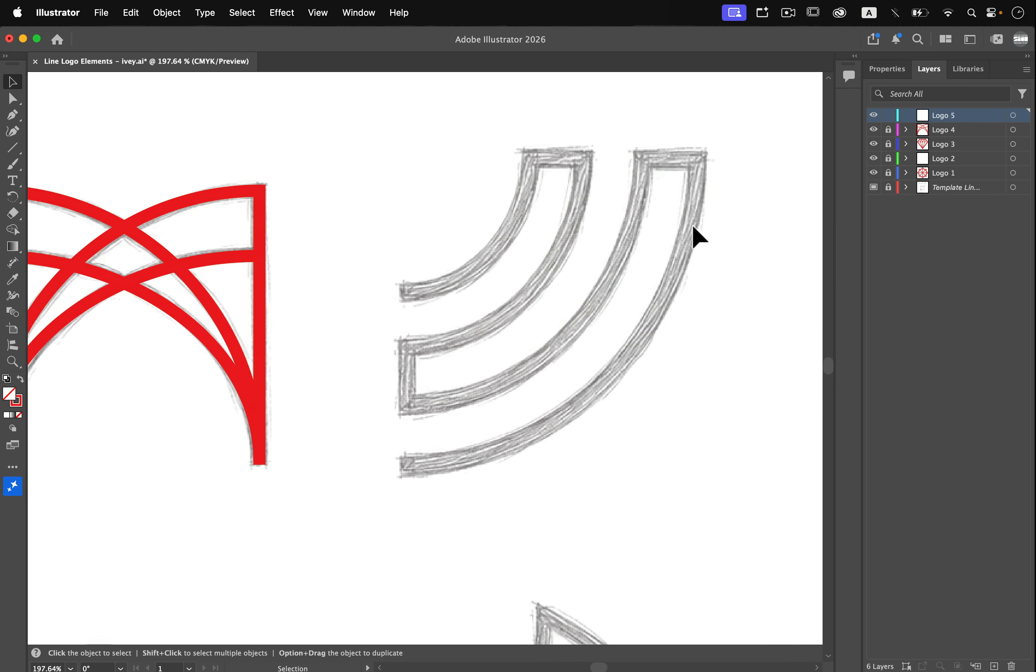
{"action": "scroll", "coordinate": [693, 227], "scroll_direction": "up", "scroll_amount": 1}
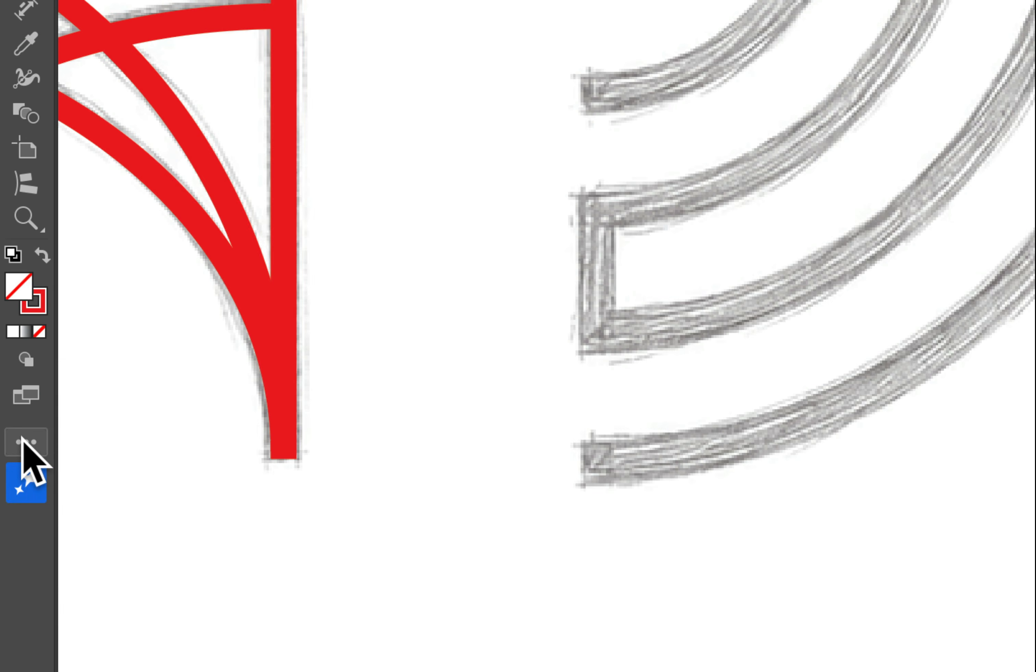
{"action": "left_click", "coordinate": [13, 465]}
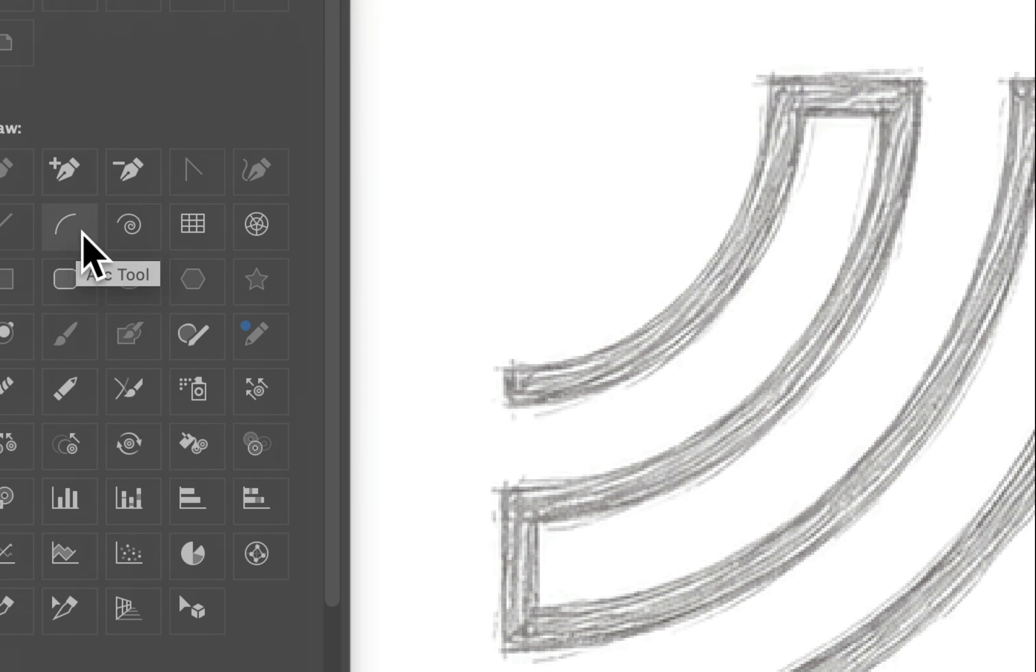
{"action": "left_click", "coordinate": [82, 232]}
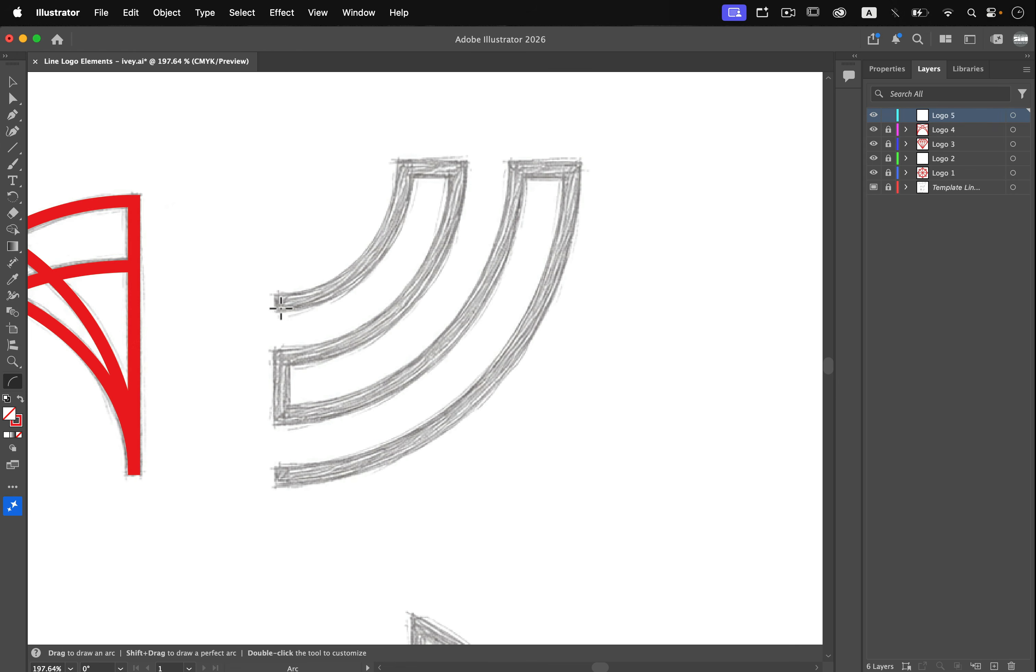
{"action": "left_click_drag", "start_coordinate": [275, 302], "coordinate": [274, 359]}
{"action": "key", "text": "f"}
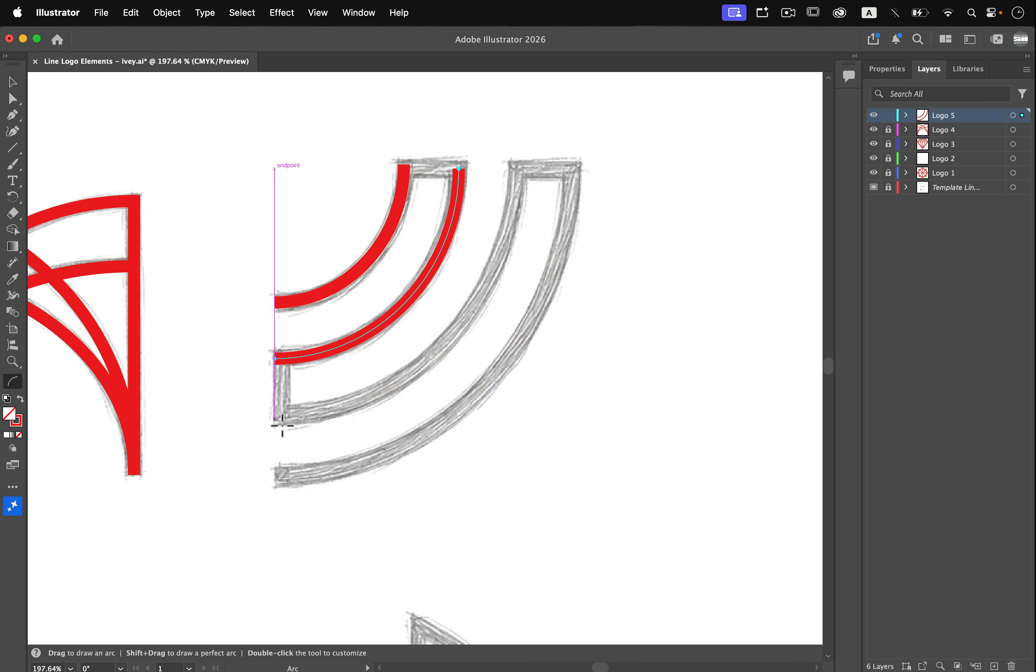
{"action": "left_click_drag", "start_coordinate": [282, 424], "coordinate": [516, 165]}
{"action": "key", "text": "x"}
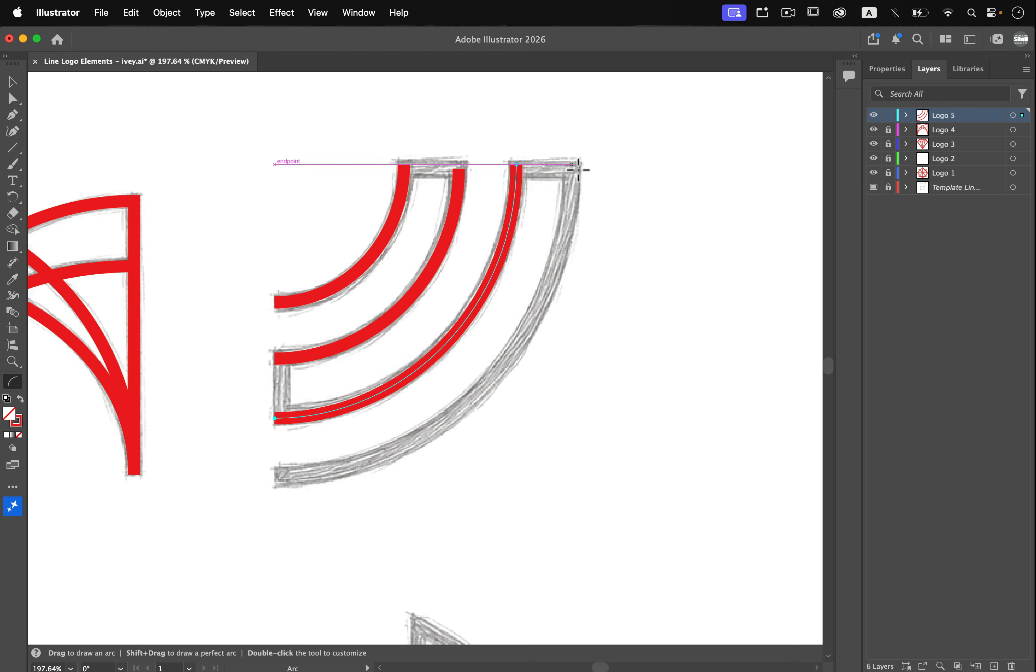
{"action": "mouse_move", "coordinate": [576, 165]}
{"action": "left_mouse_down"}
{"action": "mouse_move", "coordinate": [560, 289]}
{"action": "mouse_move", "coordinate": [381, 456]}
{"action": "mouse_move", "coordinate": [346, 474]}
{"action": "mouse_move", "coordinate": [275, 478]}
{"action": "left_mouse_up"}
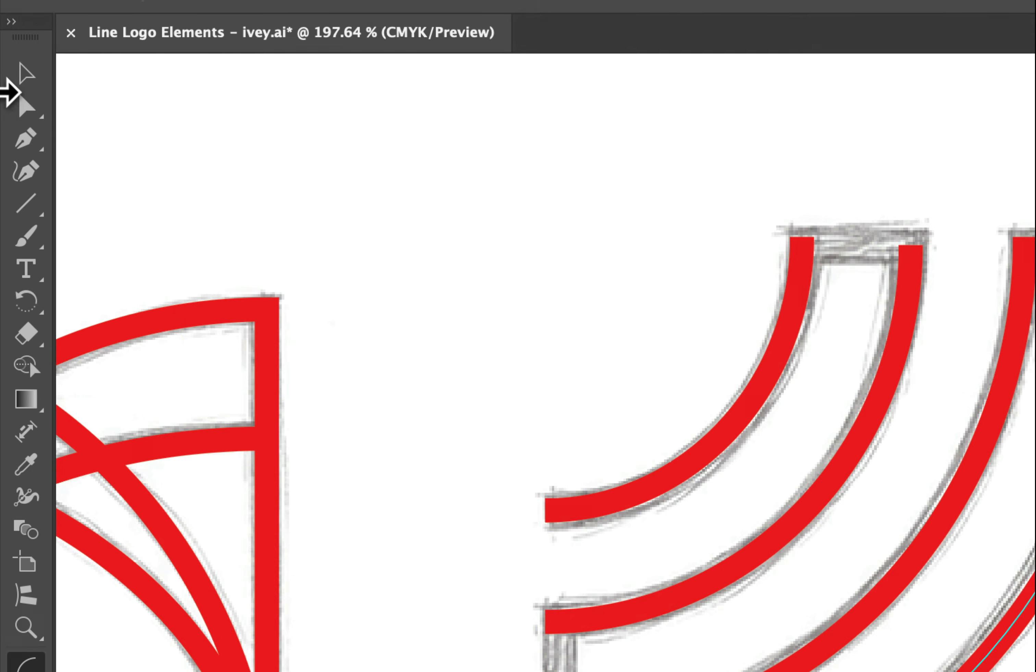
- Move the second arc's upper end anchor up until it is level with the upper ends of the other arcs
{"action": "left_click", "coordinate": [29, 107]}
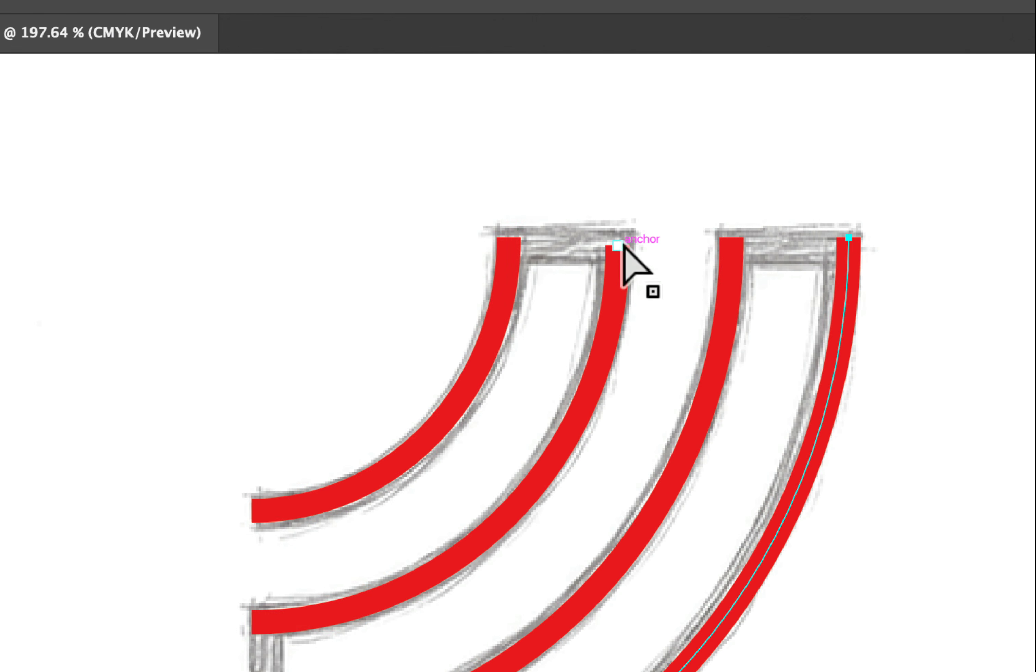
{"action": "left_click", "coordinate": [910, 245]}
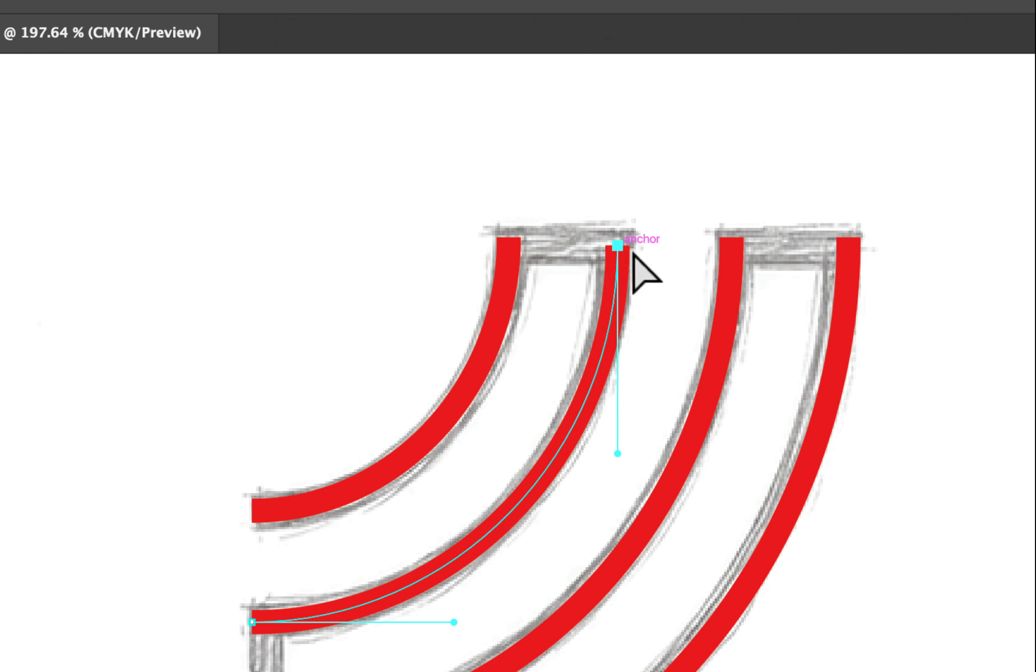
{"action": "mouse_move", "coordinate": [618, 243]}
{"action": "left_mouse_down"}
{"action": "mouse_move", "coordinate": [634, 274]}
{"action": "mouse_move", "coordinate": [608, 257]}
{"action": "mouse_move", "coordinate": [614, 235]}
{"action": "left_mouse_up"}
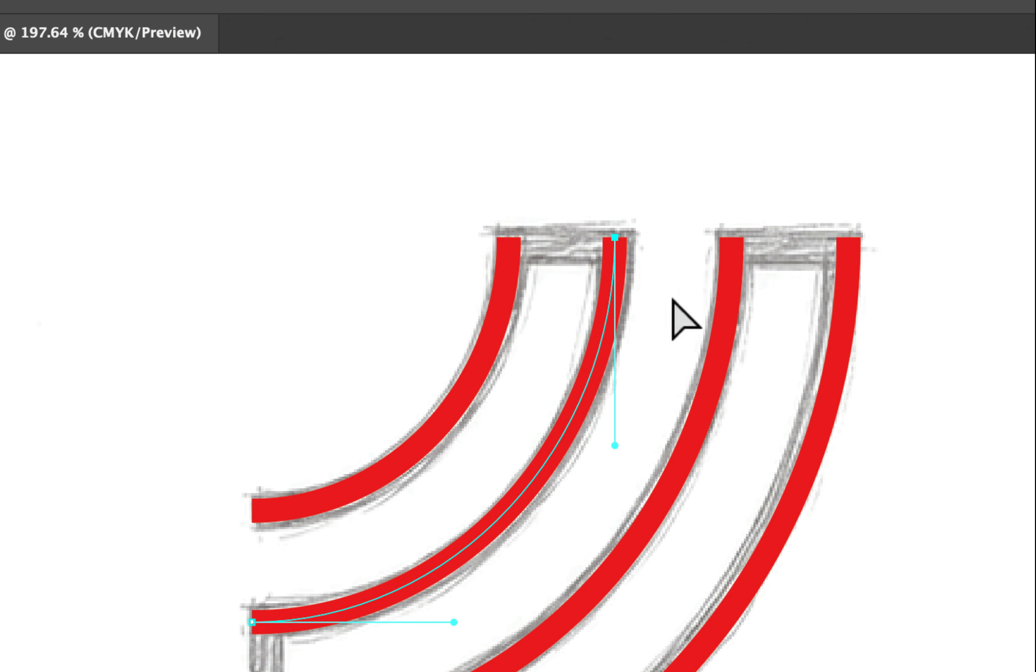
{"action": "left_click", "coordinate": [665, 293]}
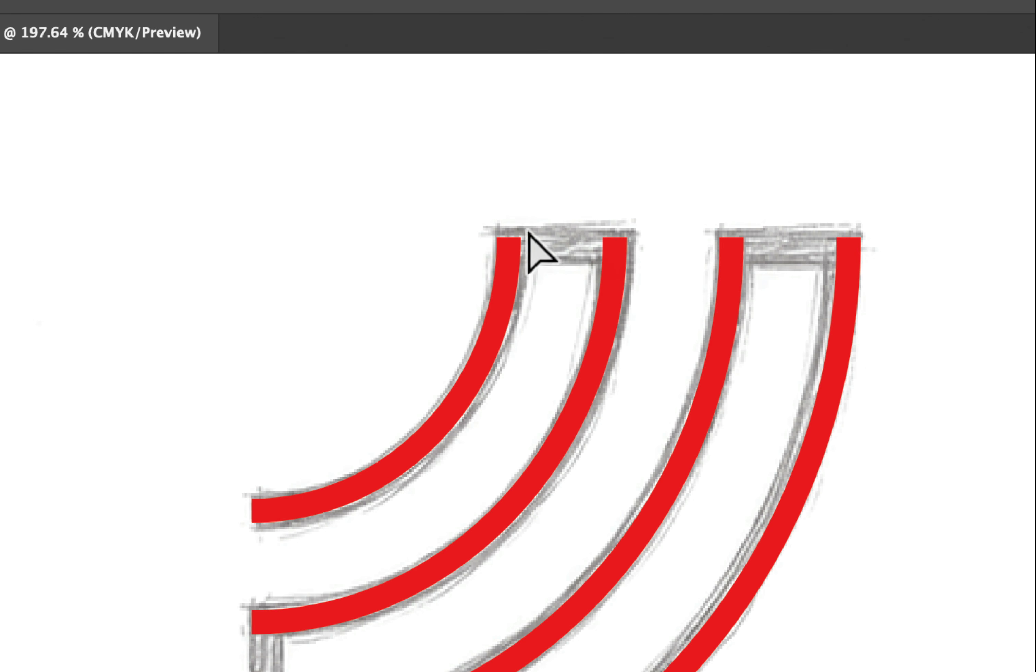
- Join the upper endpoints of the first and second arcs with a straight segment
{"action": "left_click_drag", "start_coordinate": [451, 183], "coordinate": [659, 283]}
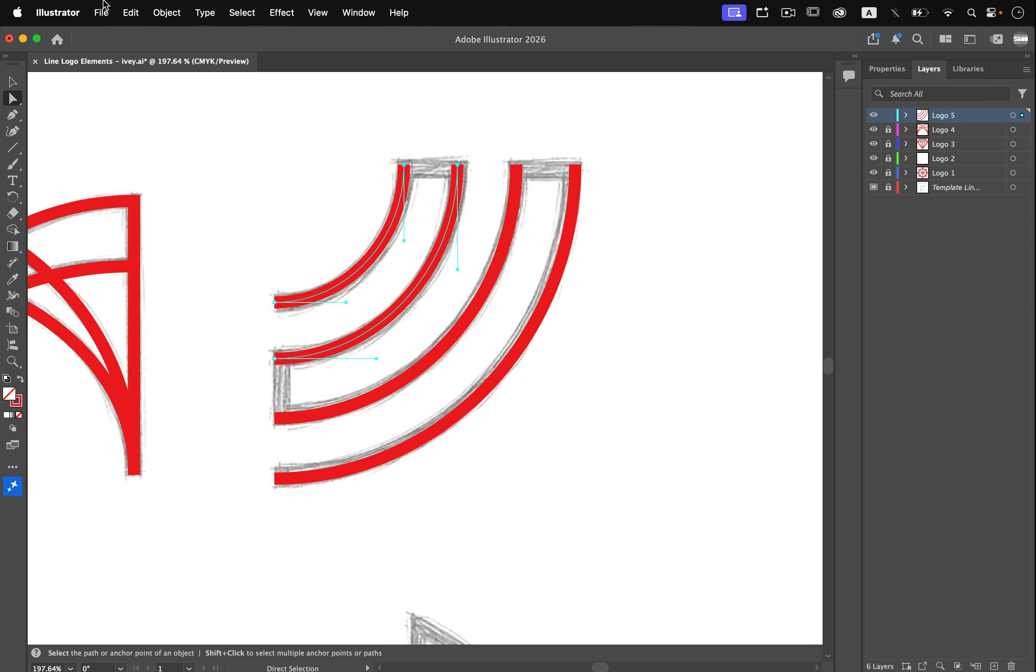
{"action": "left_click", "coordinate": [167, 13]}
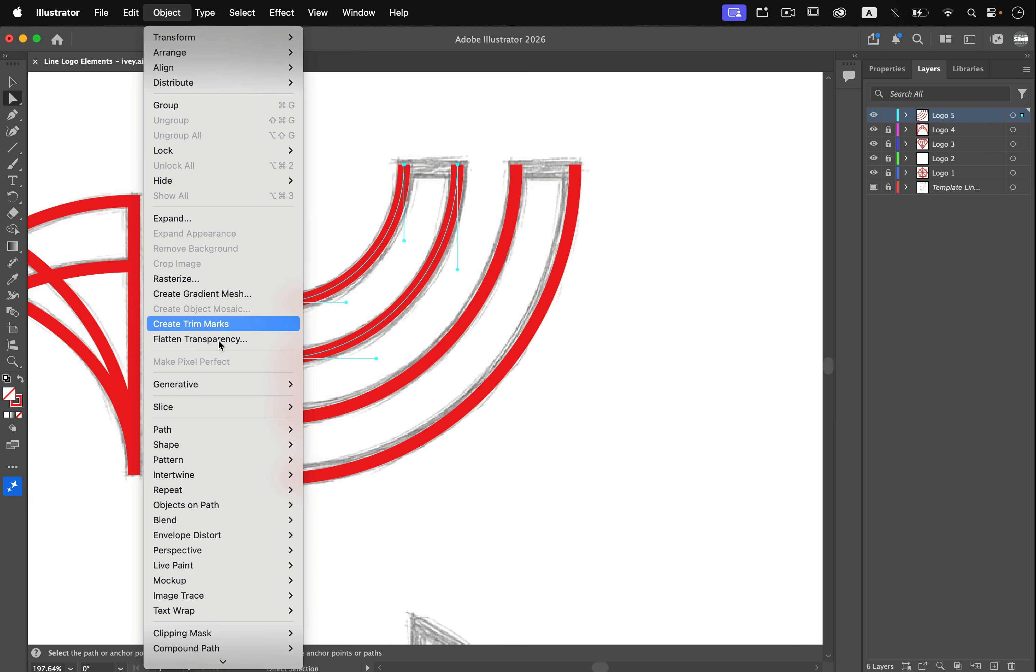
{"action": "mouse_move", "coordinate": [223, 432]}
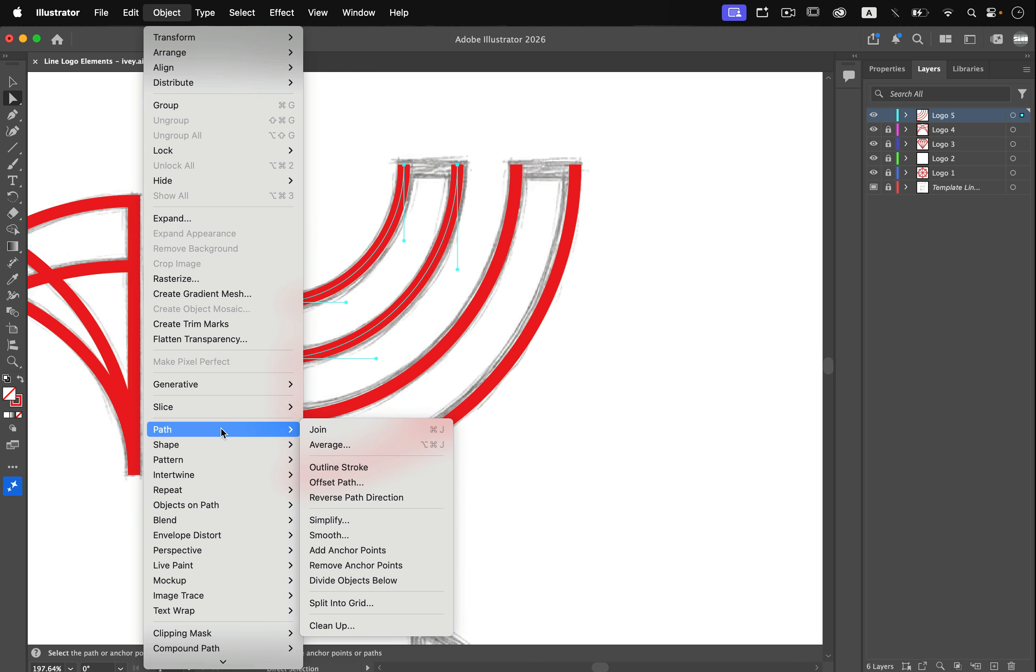
{"action": "left_click", "coordinate": [319, 429]}
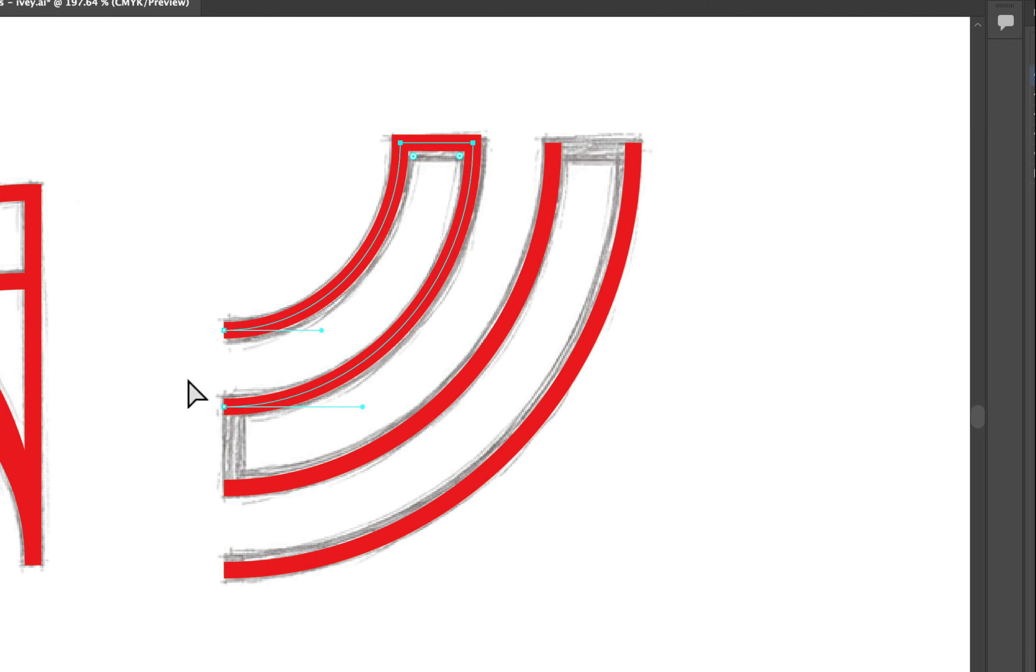
- Join the lower endpoints of the second and third arcs with a straight segment
{"action": "left_click_drag", "start_coordinate": [190, 380], "coordinate": [242, 523]}
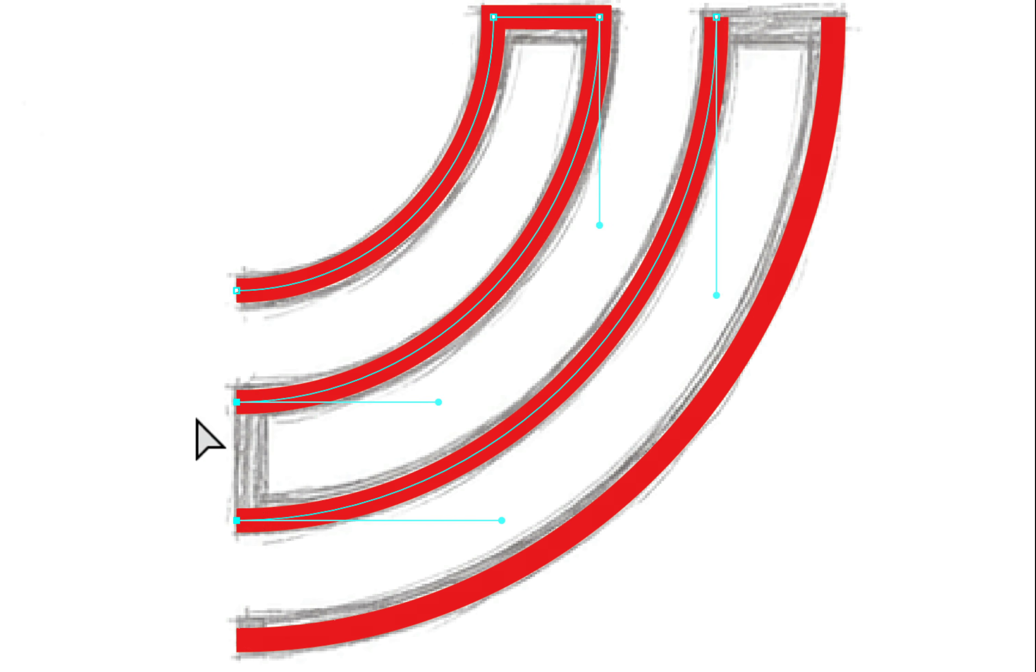
{"action": "left_click_drag", "start_coordinate": [191, 392], "coordinate": [248, 506]}
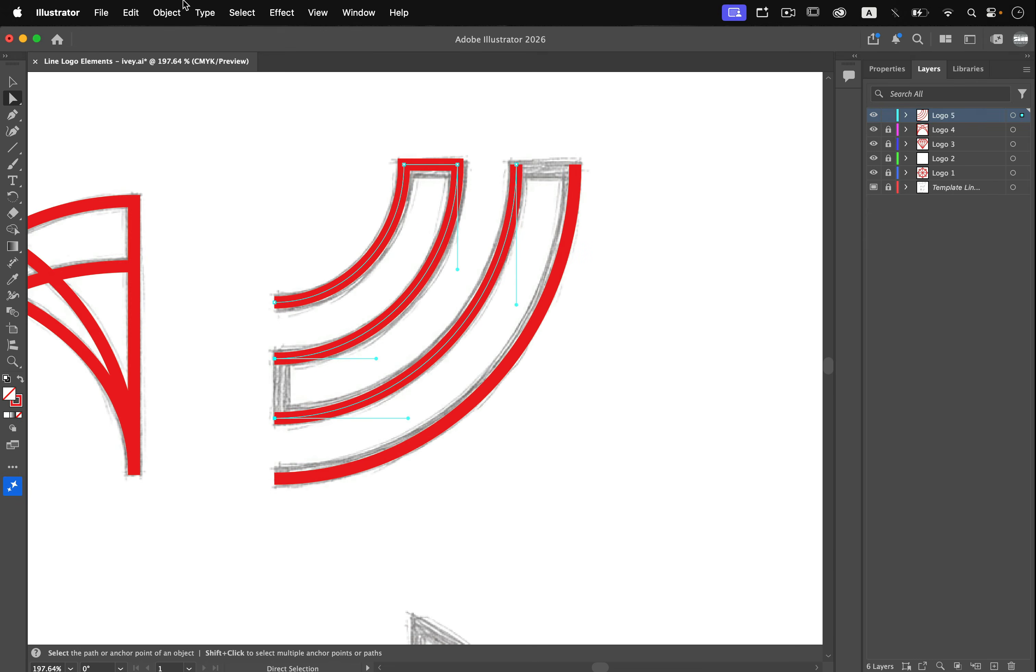
{"action": "left_click", "coordinate": [167, 12]}
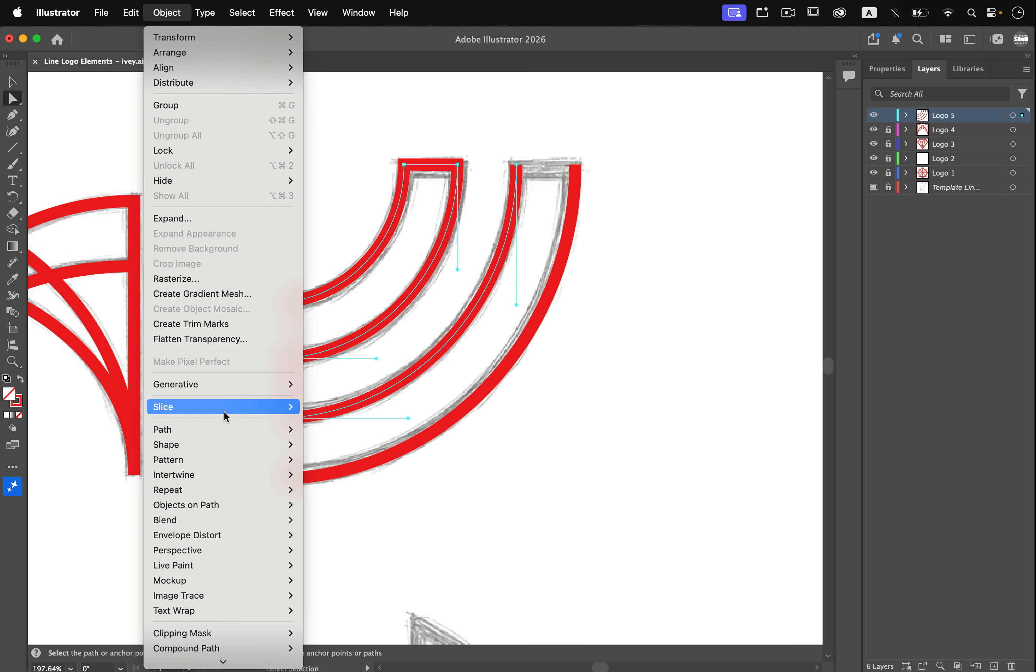
{"action": "mouse_move", "coordinate": [223, 432]}
{"action": "left_click", "coordinate": [317, 429]}
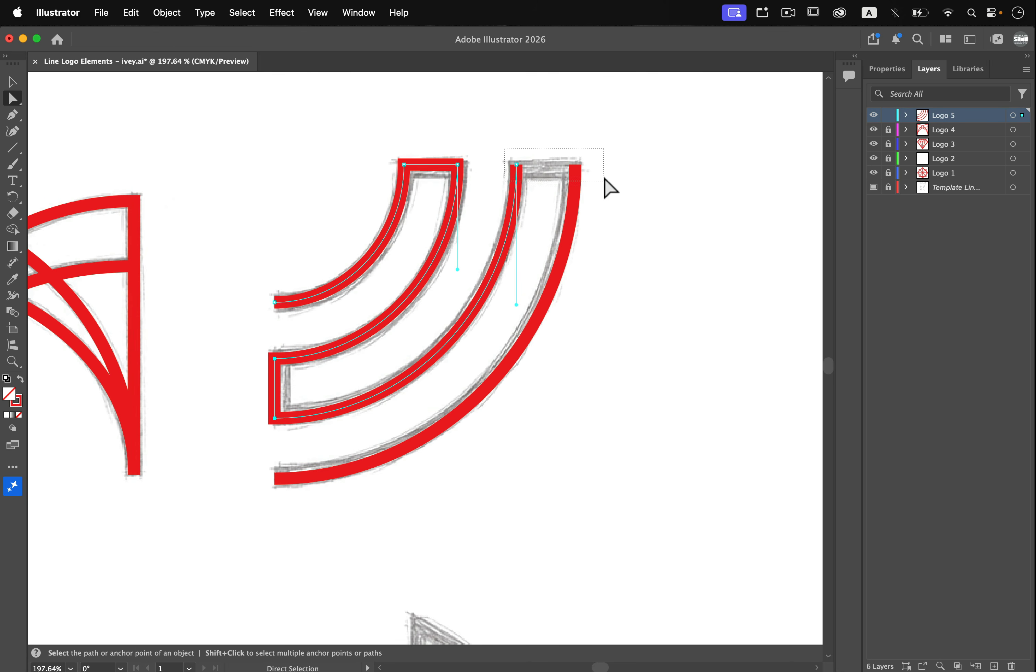
- Join the upper endpoints of the third and outermost arcs with a straight segment, then deselect the path
{"action": "left_click_drag", "start_coordinate": [605, 180], "coordinate": [605, 181]}
{"action": "left_click", "coordinate": [158, 8]}
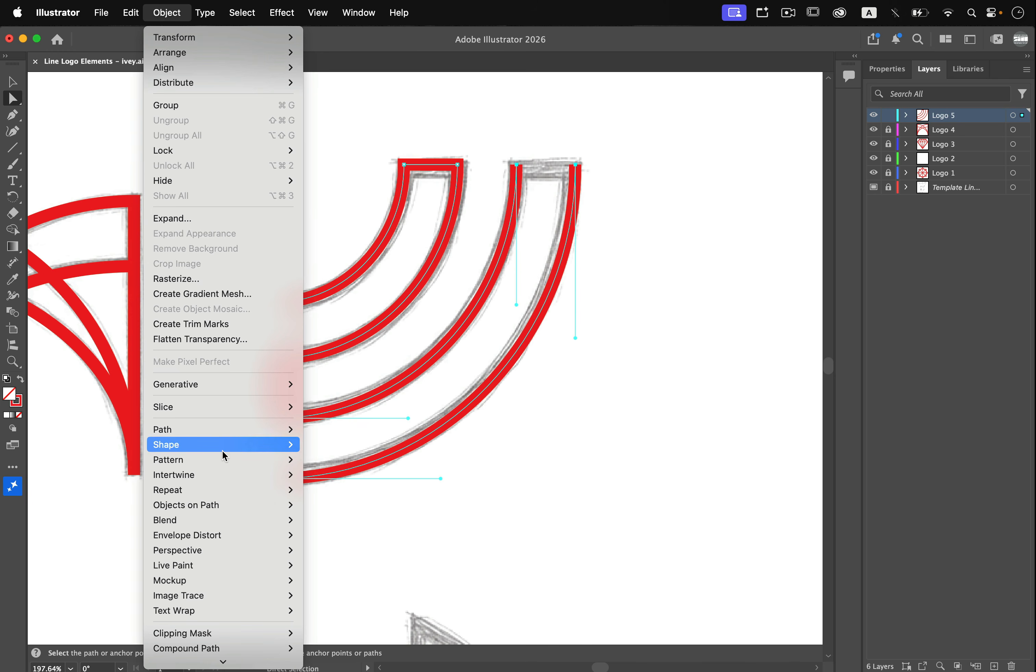
{"action": "mouse_move", "coordinate": [227, 429]}
{"action": "left_click", "coordinate": [336, 429]}
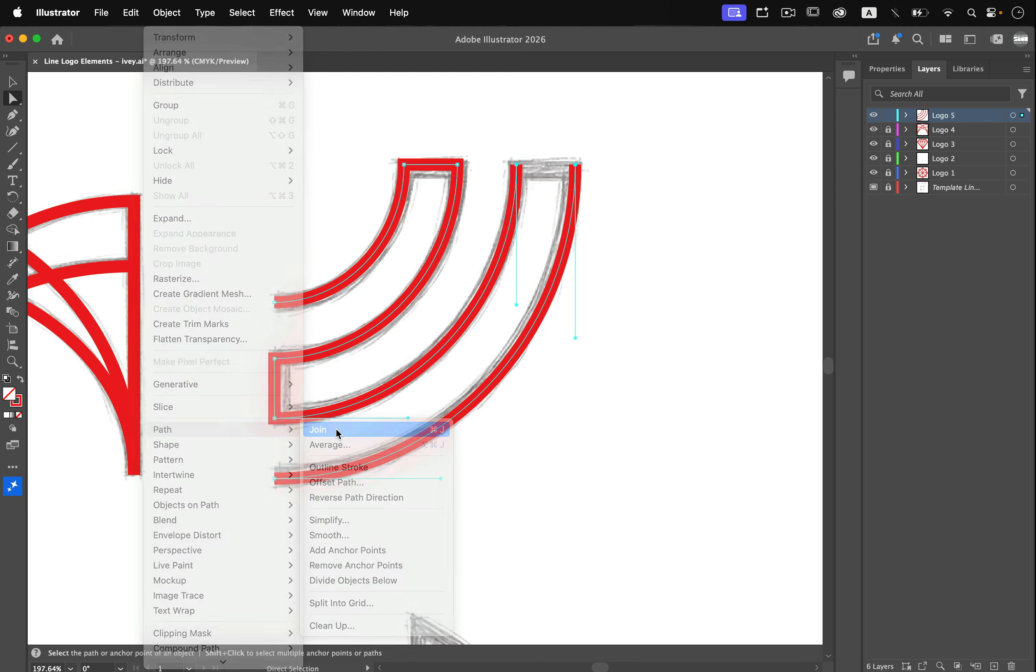
{"action": "left_click", "coordinate": [570, 261]}
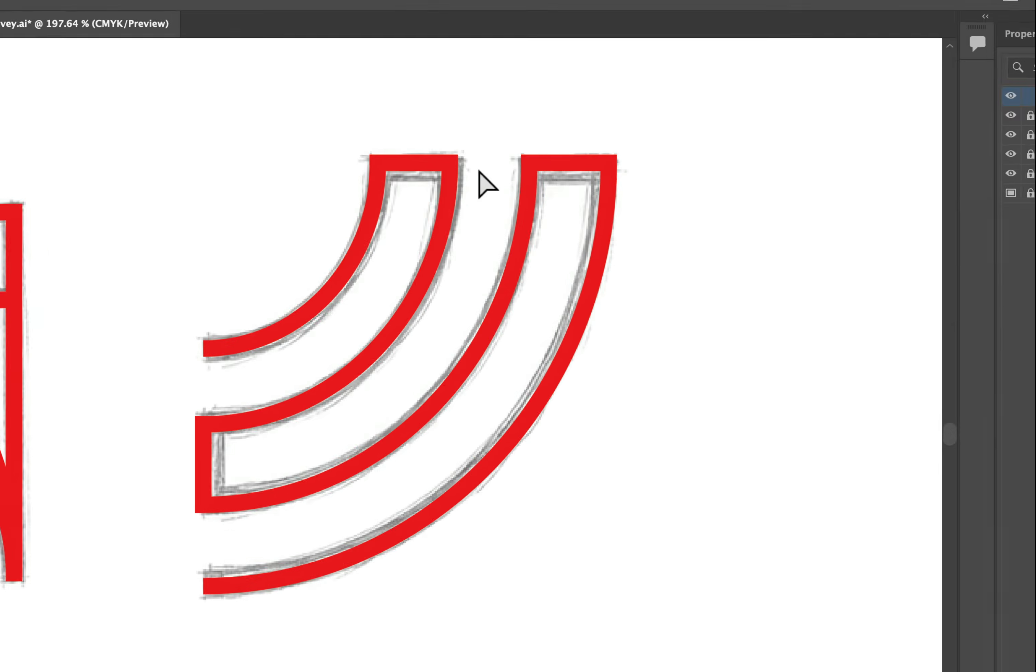
- Move both upper connecting segments of the arc path down slightly so they sit centred on the sketched end bars
{"action": "left_click_drag", "start_coordinate": [376, 141], "coordinate": [475, 173]}
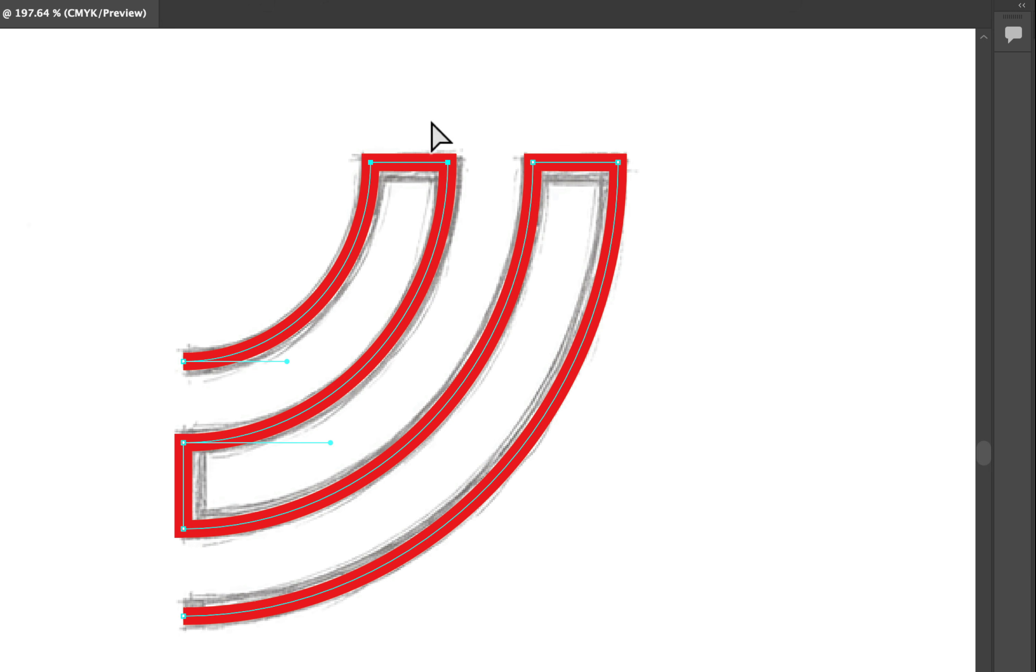
{"action": "left_click", "coordinate": [430, 122]}
{"action": "left_click", "coordinate": [406, 160]}
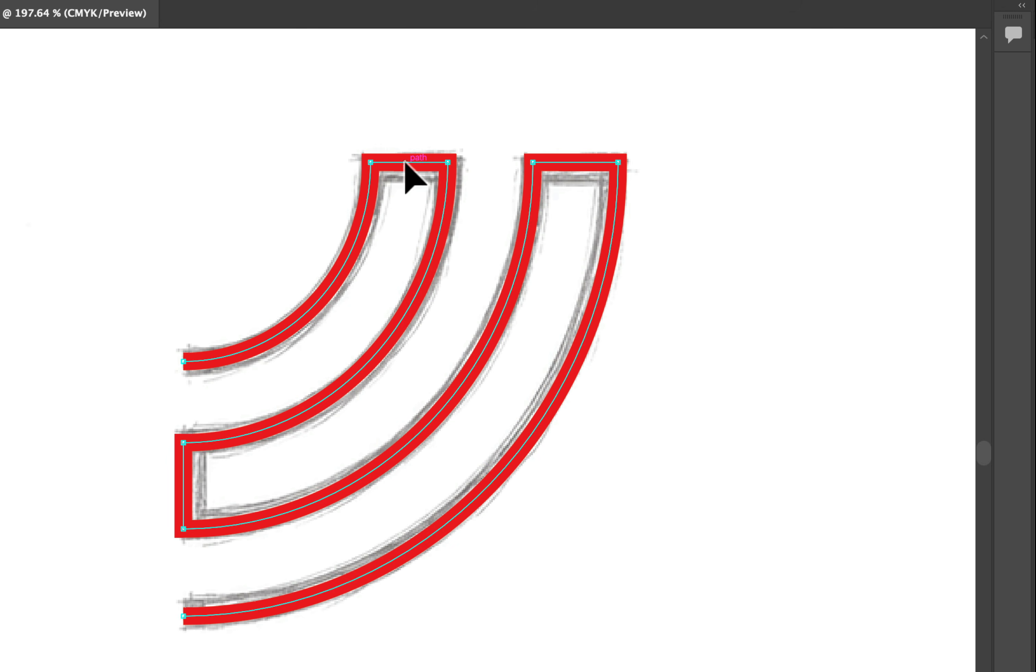
{"action": "left_click_drag", "start_coordinate": [405, 161], "coordinate": [406, 169]}
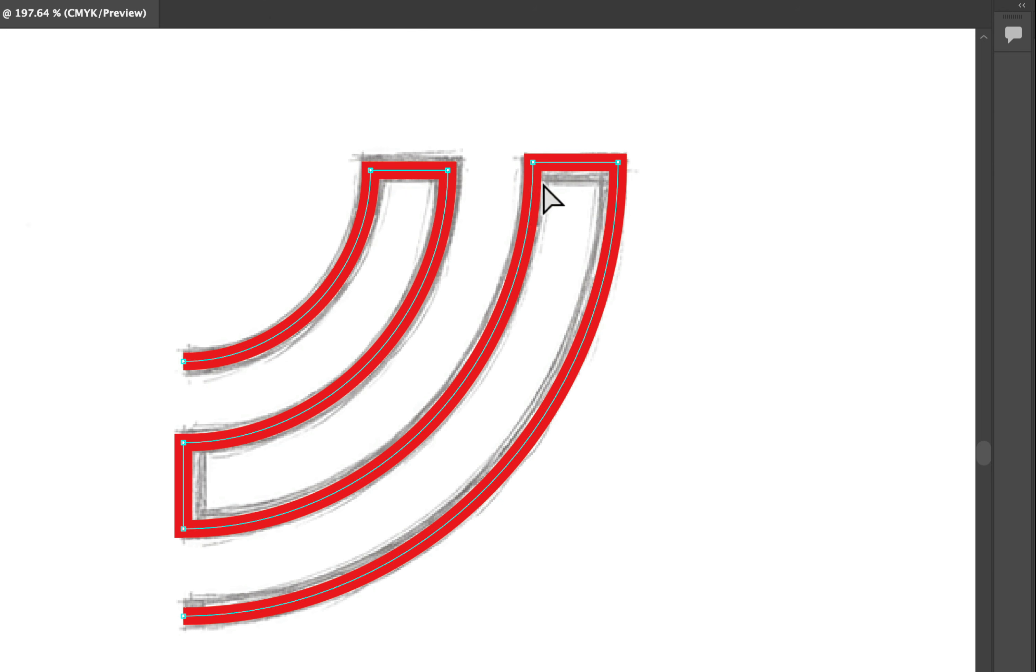
{"action": "left_click_drag", "start_coordinate": [567, 161], "coordinate": [566, 171]}
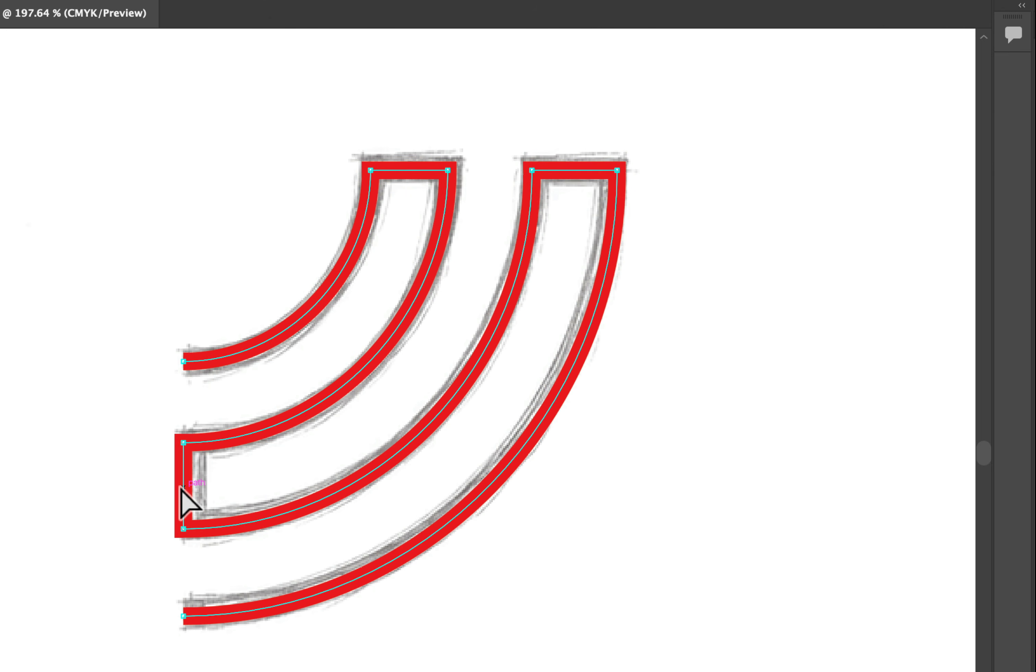
- Shift all lower end anchors of the arc path slightly right together until the connecting segment is centred on the sketched end bar
{"action": "left_click_drag", "start_coordinate": [139, 343], "coordinate": [204, 643]}
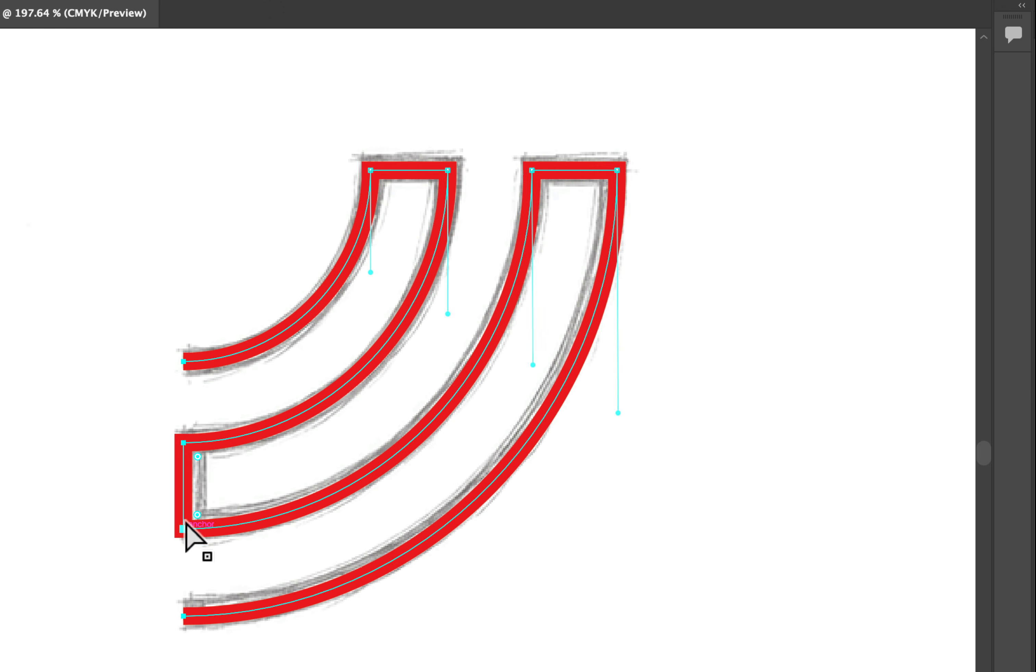
{"action": "left_click_drag", "start_coordinate": [186, 487], "coordinate": [192, 486]}
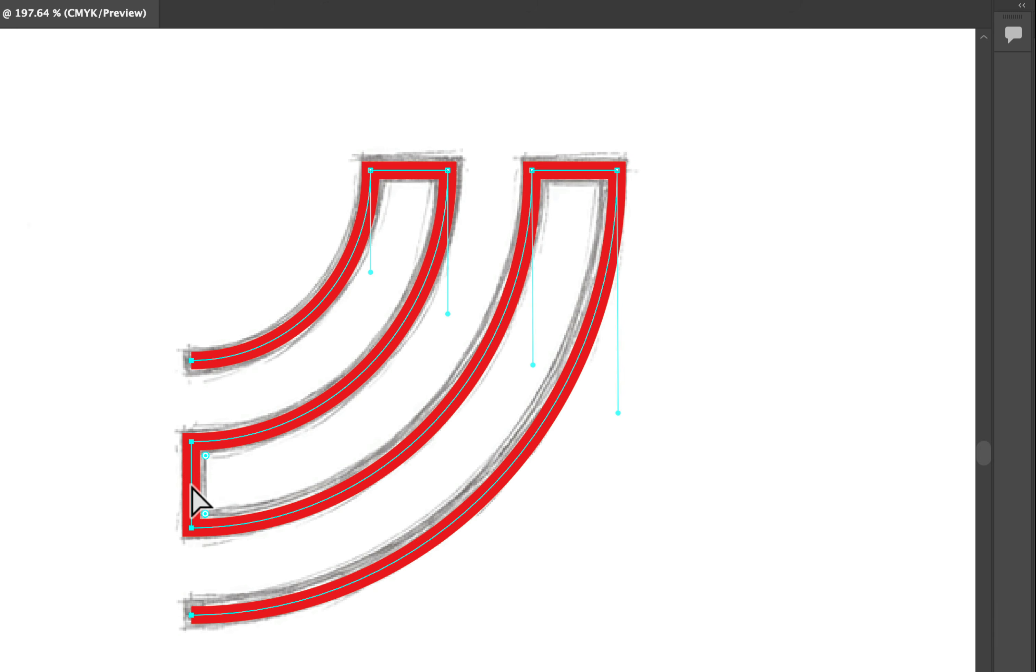
{"action": "key", "text": "Left"}
{"action": "key", "text": "Left"}
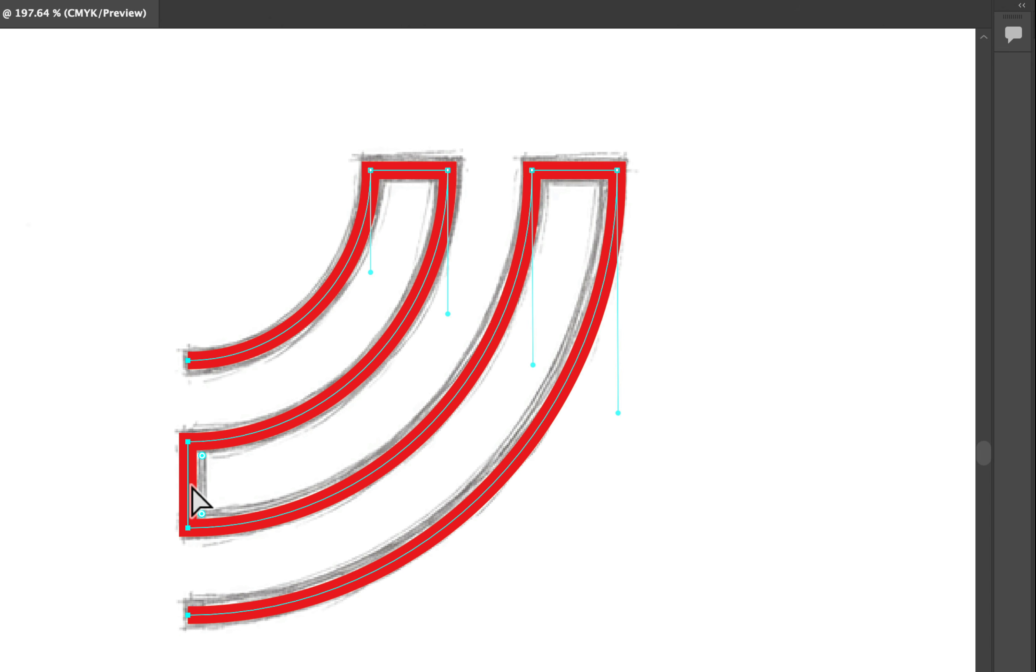
{"action": "left_click", "coordinate": [144, 452]}
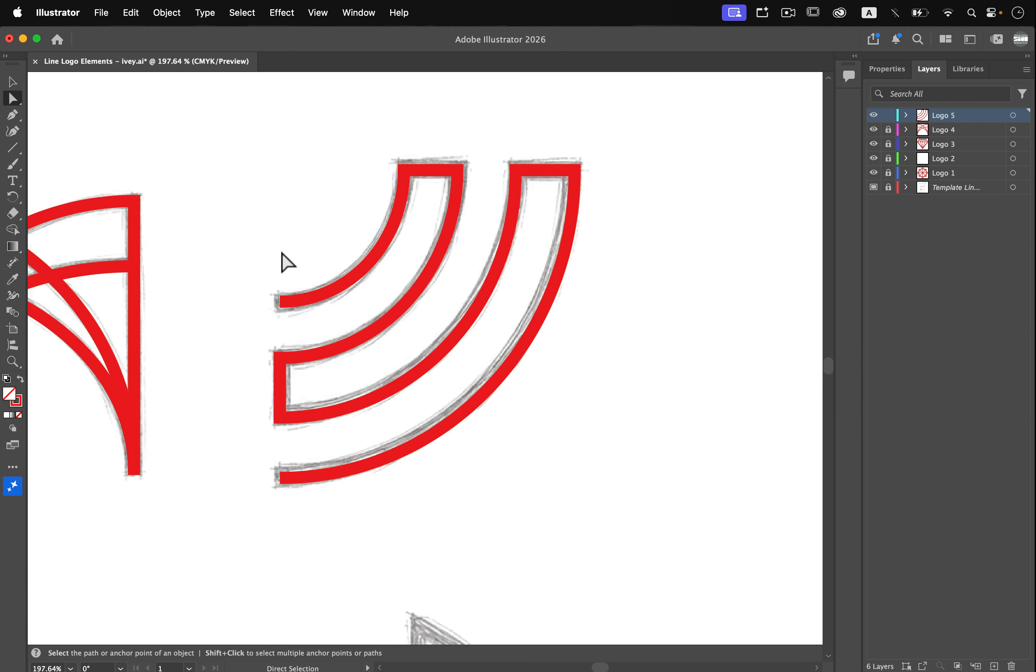
- Save the document with the finished arch and arc logos
{"action": "scroll", "coordinate": [281, 252], "scroll_direction": "down", "scroll_amount": 2}
{"action": "scroll", "coordinate": [281, 253], "scroll_direction": "left", "scroll_amount": 8}
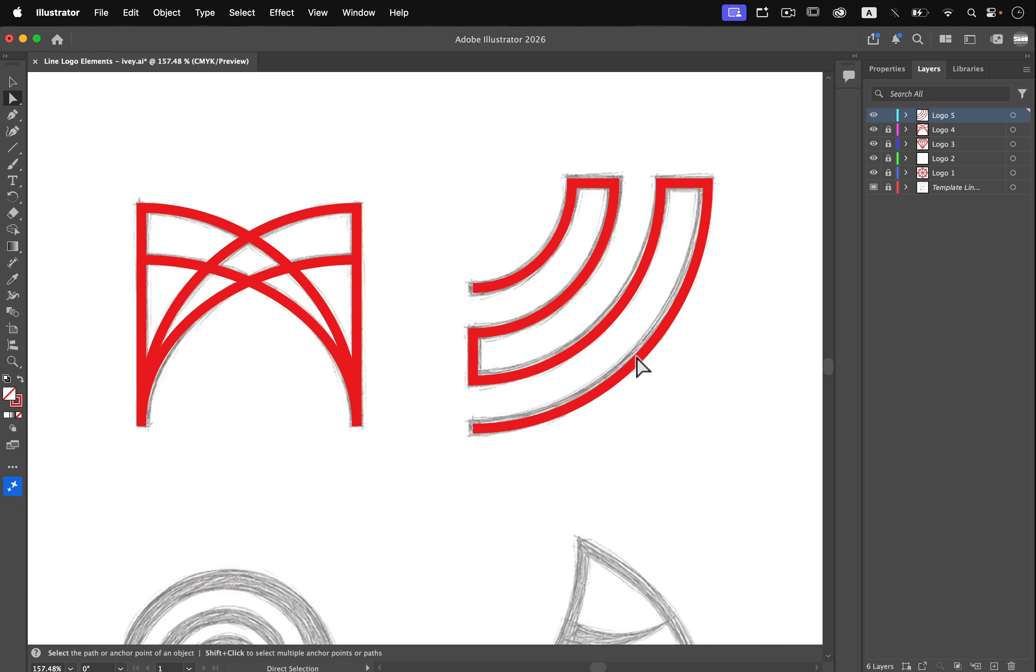
{"action": "scroll", "coordinate": [197, 259], "scroll_direction": "down", "scroll_amount": 2}
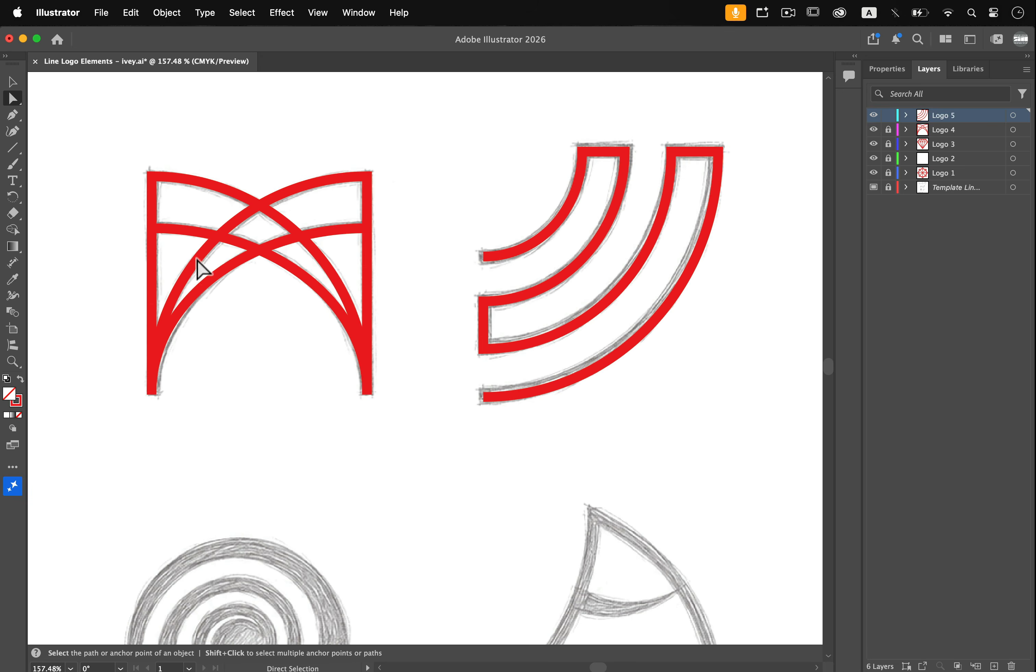
{"action": "left_click", "coordinate": [101, 12]}
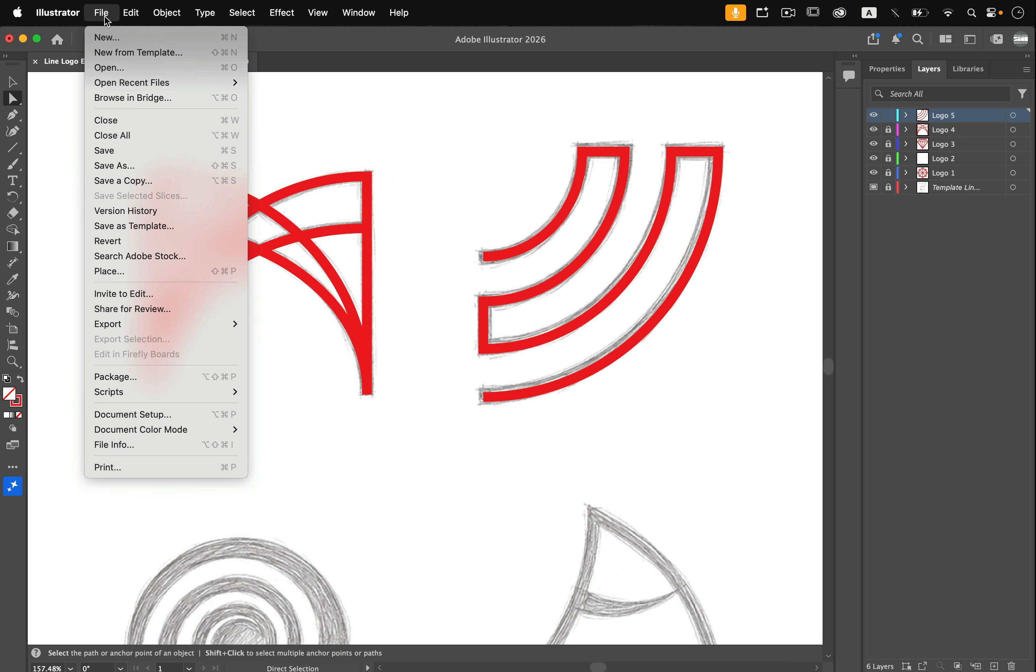
{"action": "left_click", "coordinate": [117, 150]}
- Lock the Logo 5 layer and create a new layer named Logo 6 above it for the spiral sketch
{"action": "scroll", "coordinate": [433, 259], "scroll_direction": "down", "scroll_amount": 6}
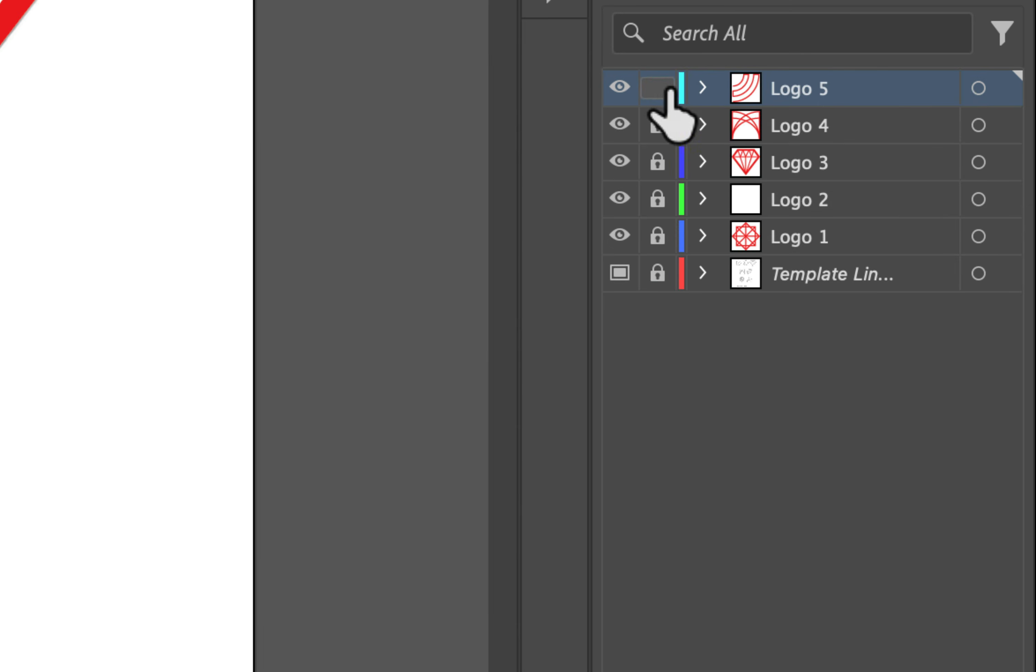
{"action": "left_click", "coordinate": [889, 115]}
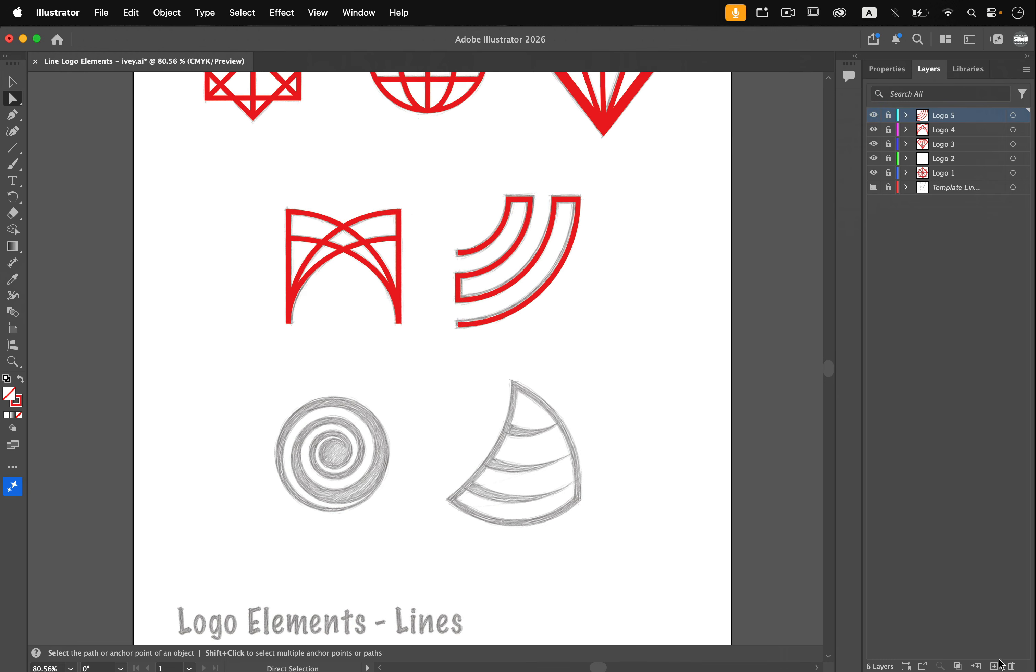
{"action": "left_click", "coordinate": [997, 664]}
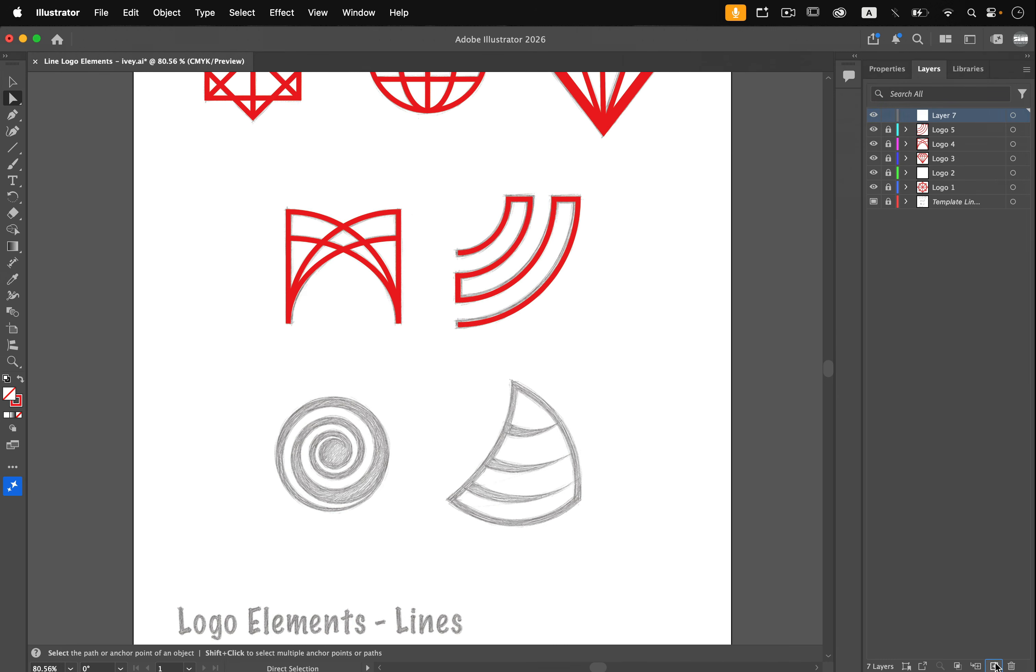
{"action": "double_click", "coordinate": [946, 118]}
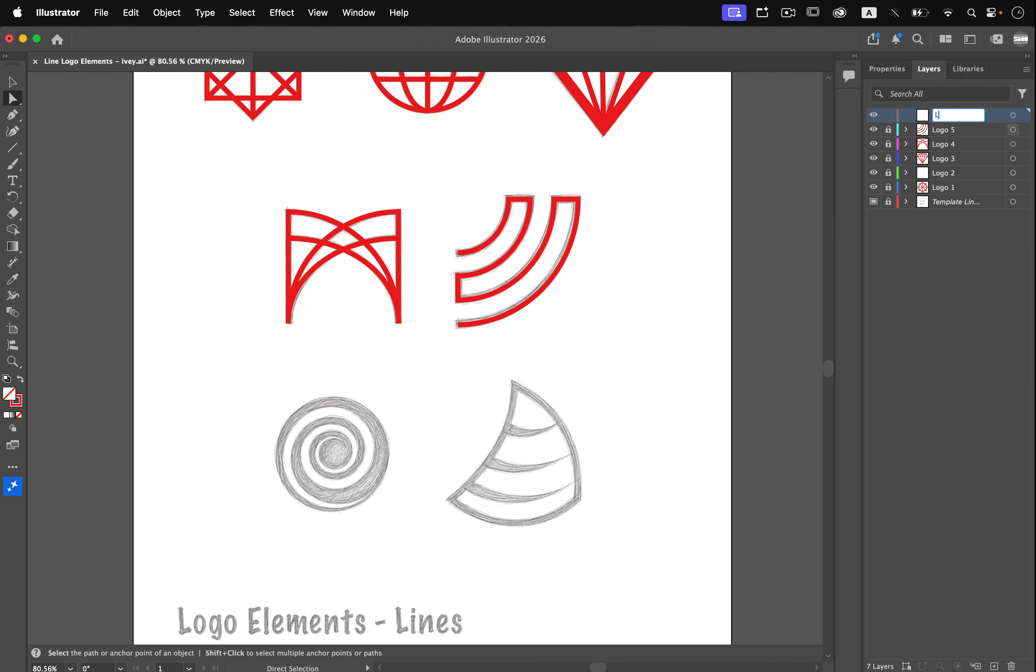
{"action": "type", "text": "Logo 6"}
{"action": "key", "text": "Return"}
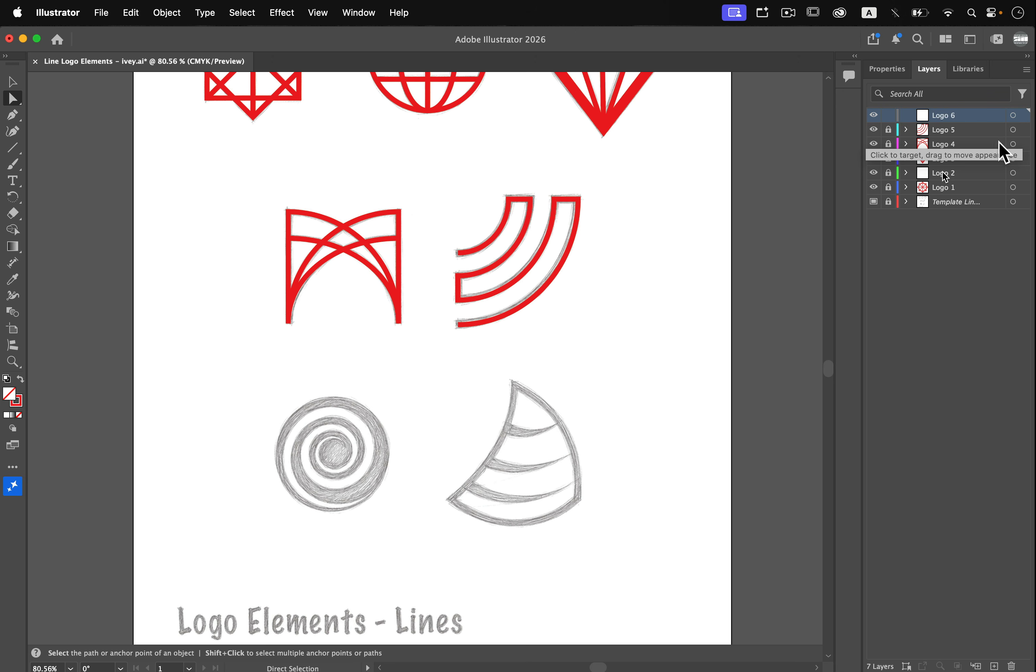
{"action": "scroll", "coordinate": [545, 444], "scroll_direction": "up", "scroll_amount": 5}
{"action": "scroll", "coordinate": [546, 444], "scroll_direction": "left", "scroll_amount": 3}
{"action": "scroll", "coordinate": [546, 444], "scroll_direction": "down", "scroll_amount": 2}
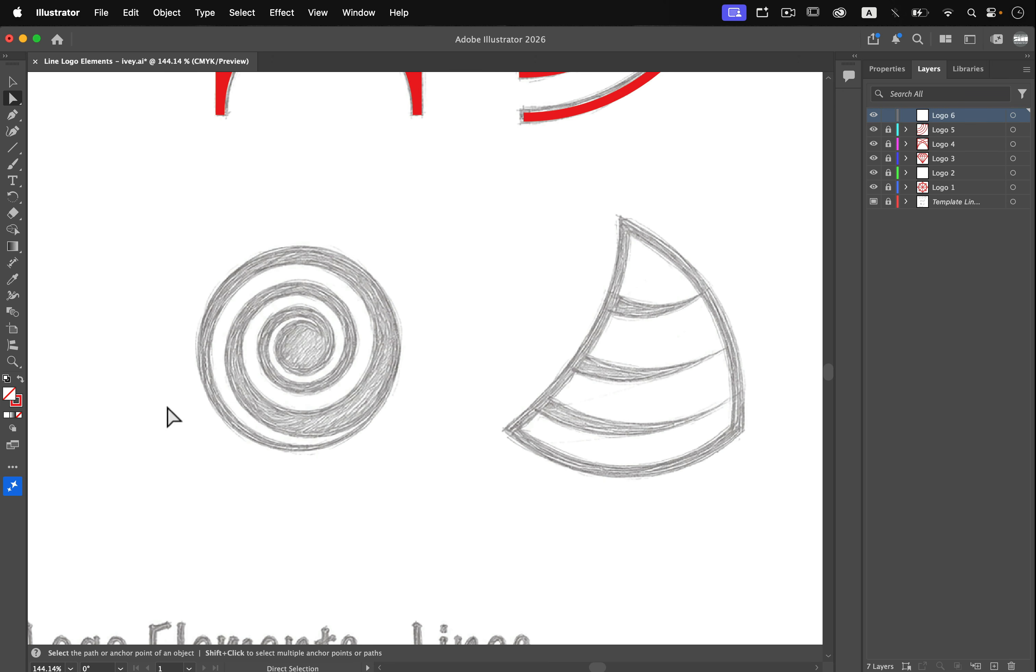